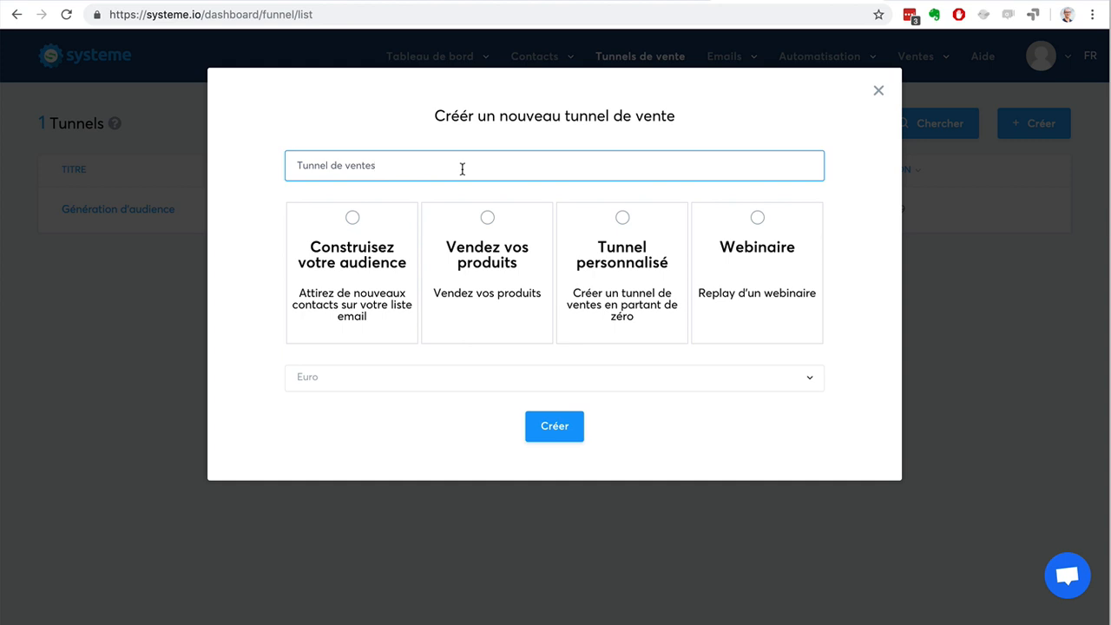
Create the Tunnel de ventes funnel with the Vendez vos produits type.
{"action": "left_click", "coordinate": [488, 218]}
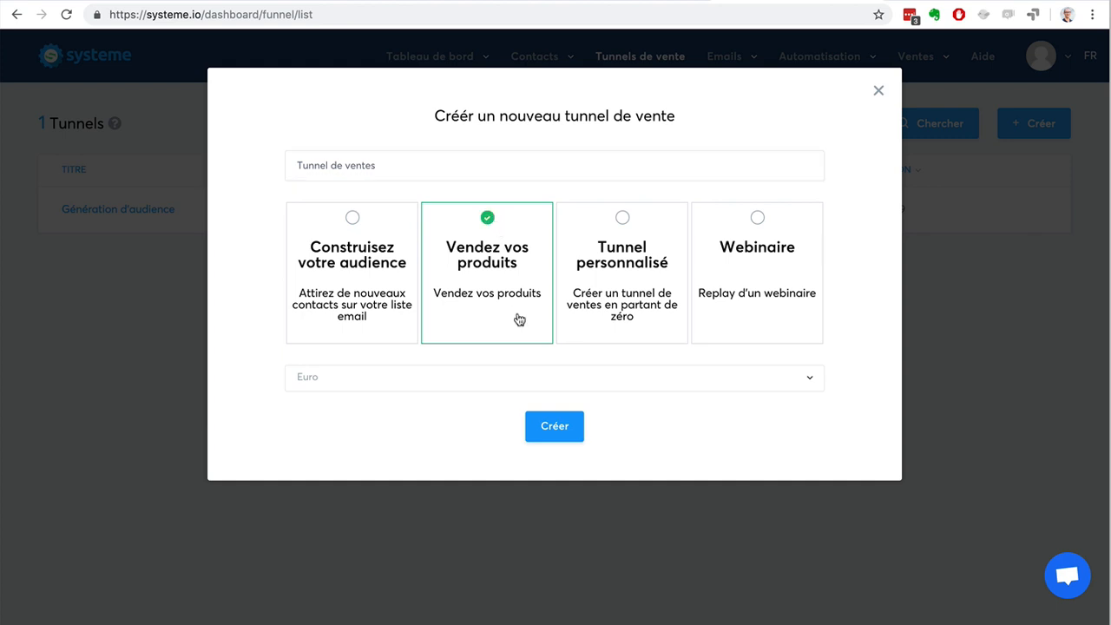
{"action": "left_click", "coordinate": [563, 427]}
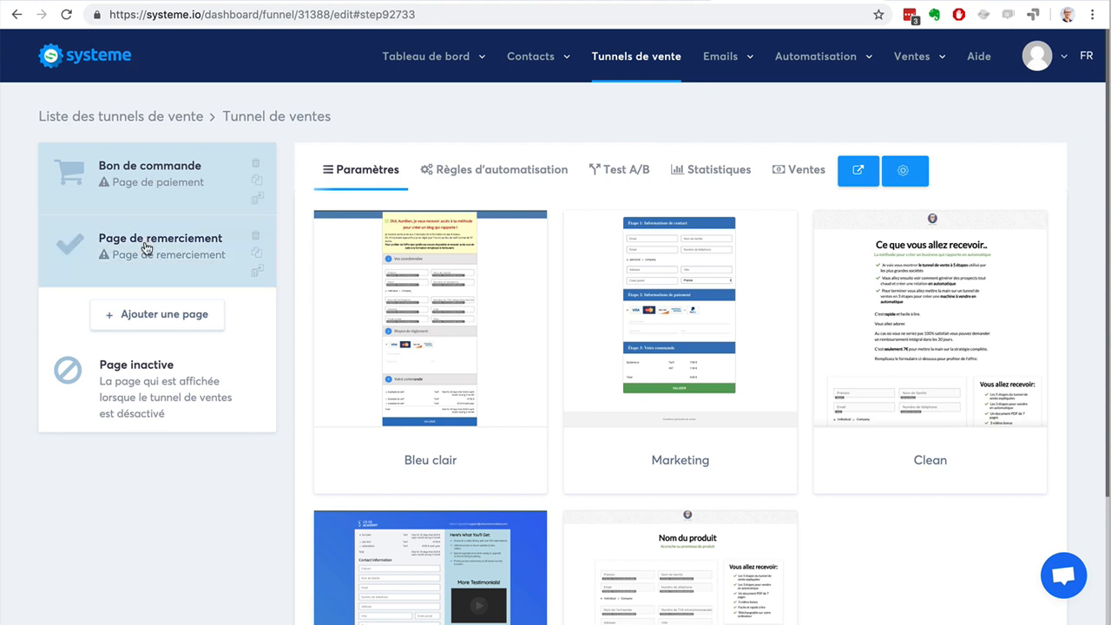
Apply the Clean template with the 30-day satisfaction guarantee to the Bon de commande page and check its price settings.
{"action": "scroll", "coordinate": [958, 395], "scroll_direction": "down", "scroll_amount": 3}
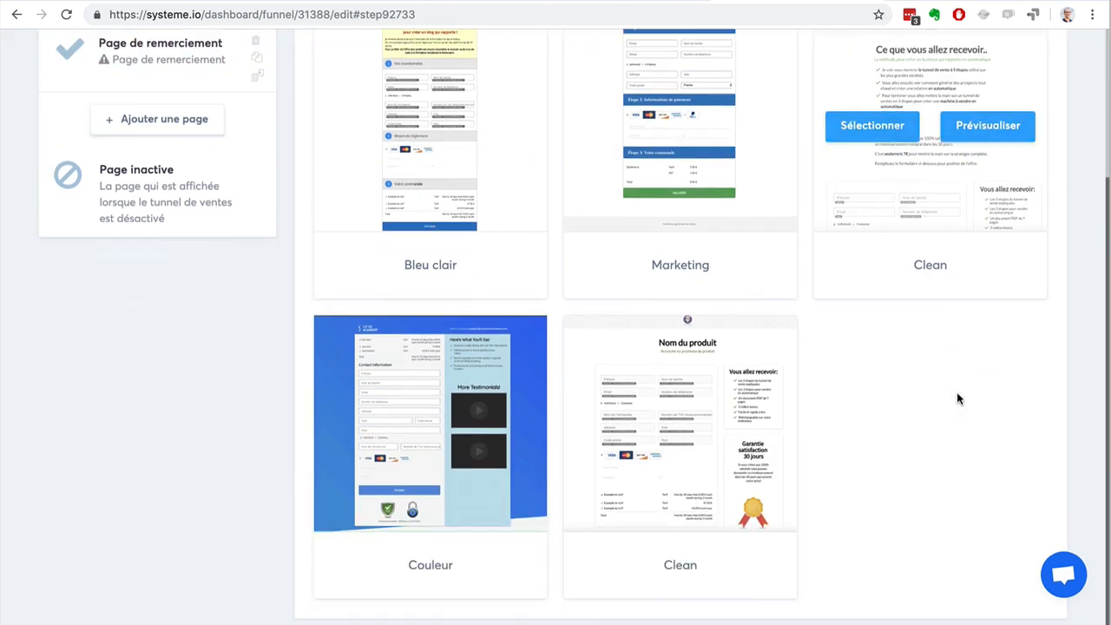
{"action": "left_click", "coordinate": [623, 428]}
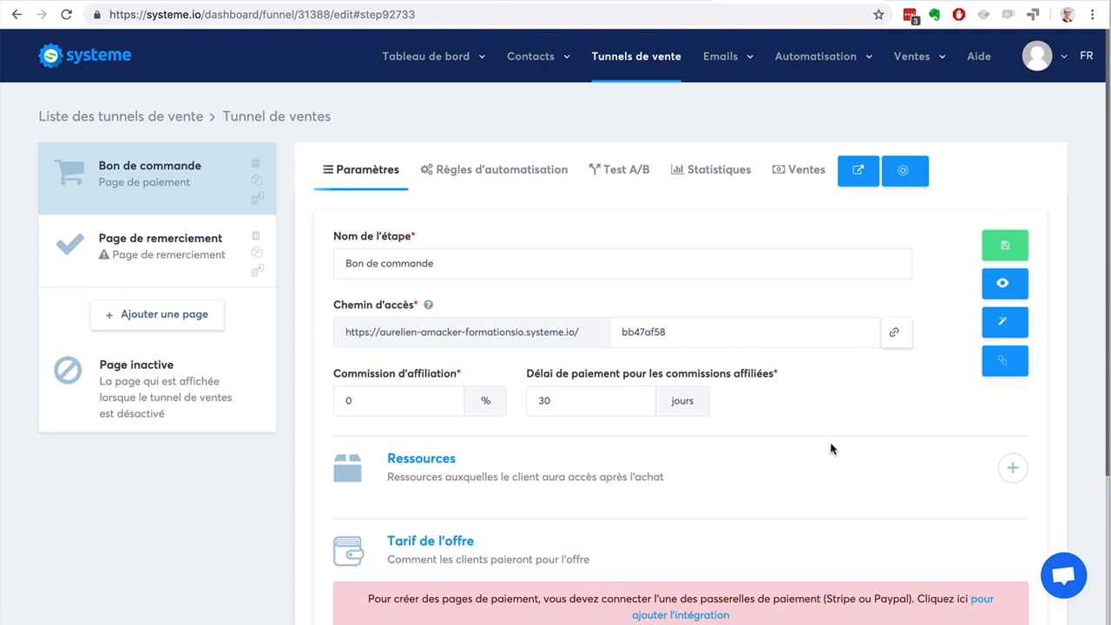
{"action": "scroll", "coordinate": [830, 448], "scroll_direction": "down", "scroll_amount": 3}
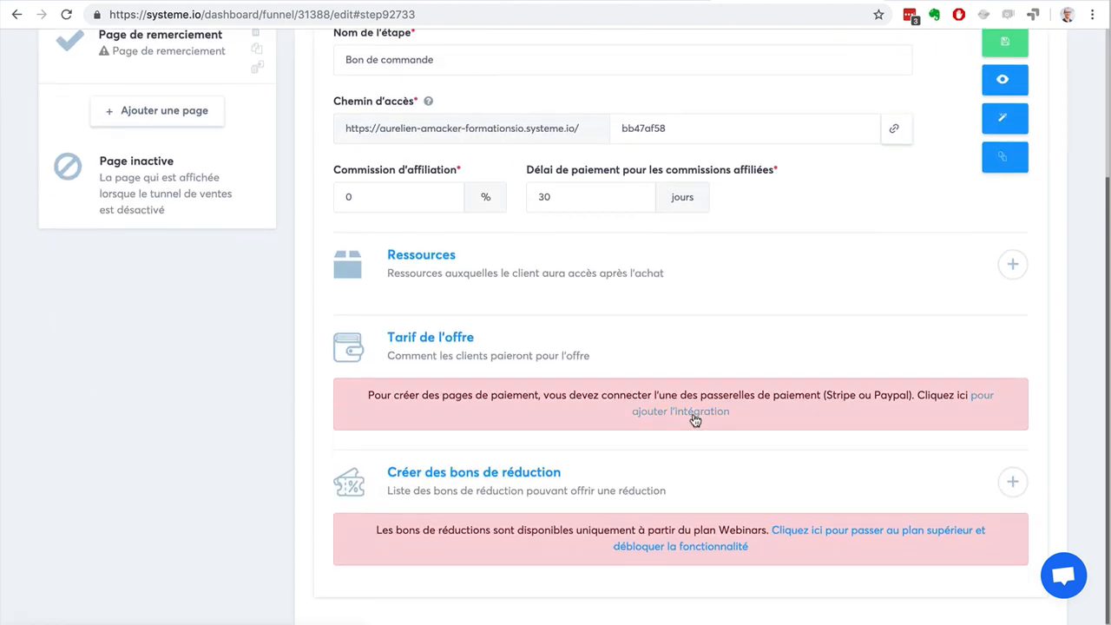
{"action": "double_click", "coordinate": [839, 395]}
Review the Bon de commande form in the page editor, then save the page and return to the funnel.
{"action": "left_click", "coordinate": [1003, 121]}
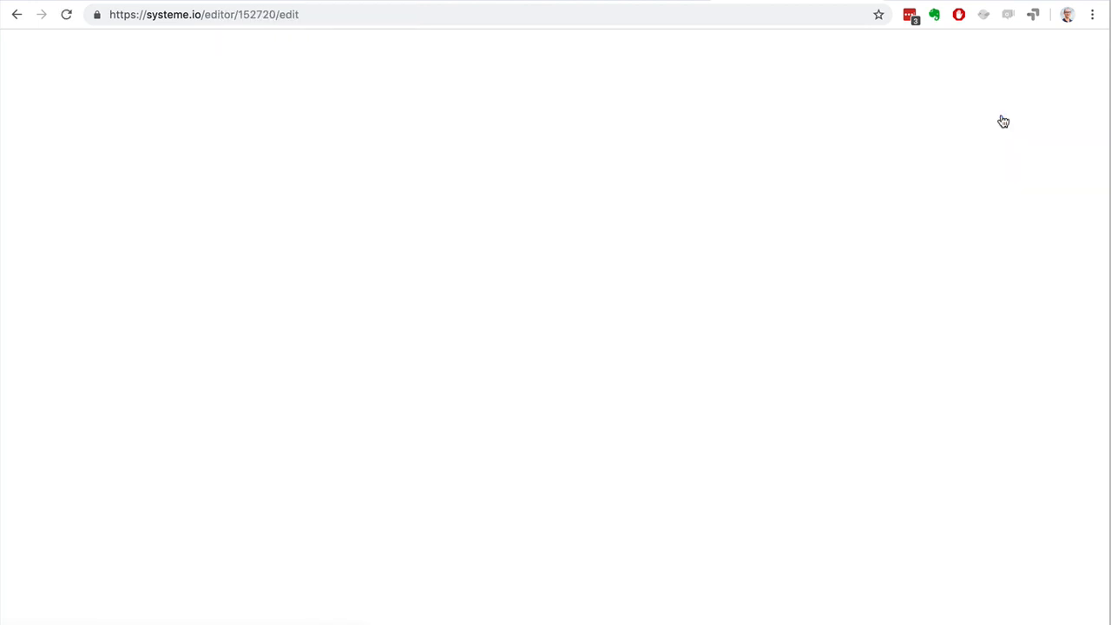
{"action": "scroll", "coordinate": [1064, 308], "scroll_direction": "down", "scroll_amount": 3}
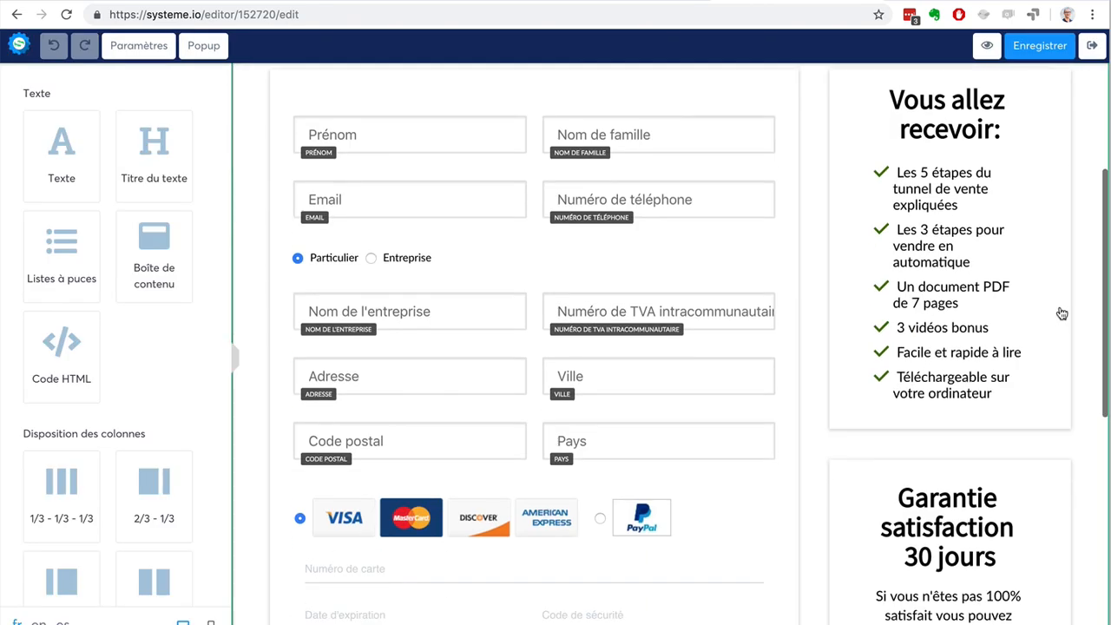
{"action": "scroll", "coordinate": [547, 261], "scroll_direction": "down", "scroll_amount": 3}
{"action": "scroll", "coordinate": [547, 261], "scroll_direction": "down", "scroll_amount": 1}
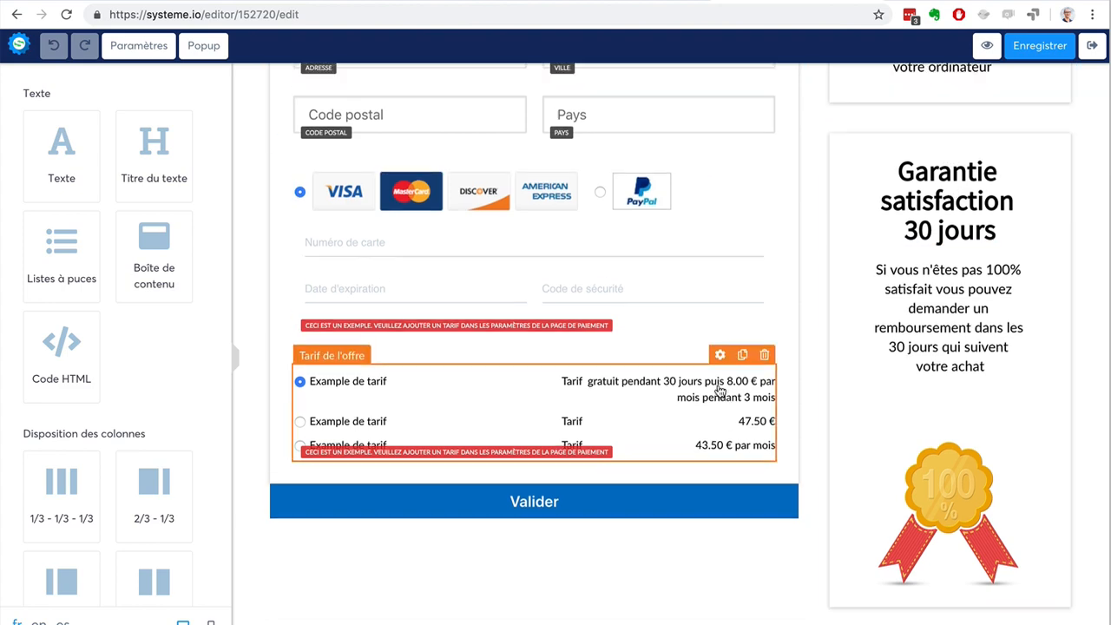
{"action": "scroll", "coordinate": [719, 391], "scroll_direction": "up", "scroll_amount": 6}
{"action": "scroll", "coordinate": [719, 386], "scroll_direction": "up", "scroll_amount": 1}
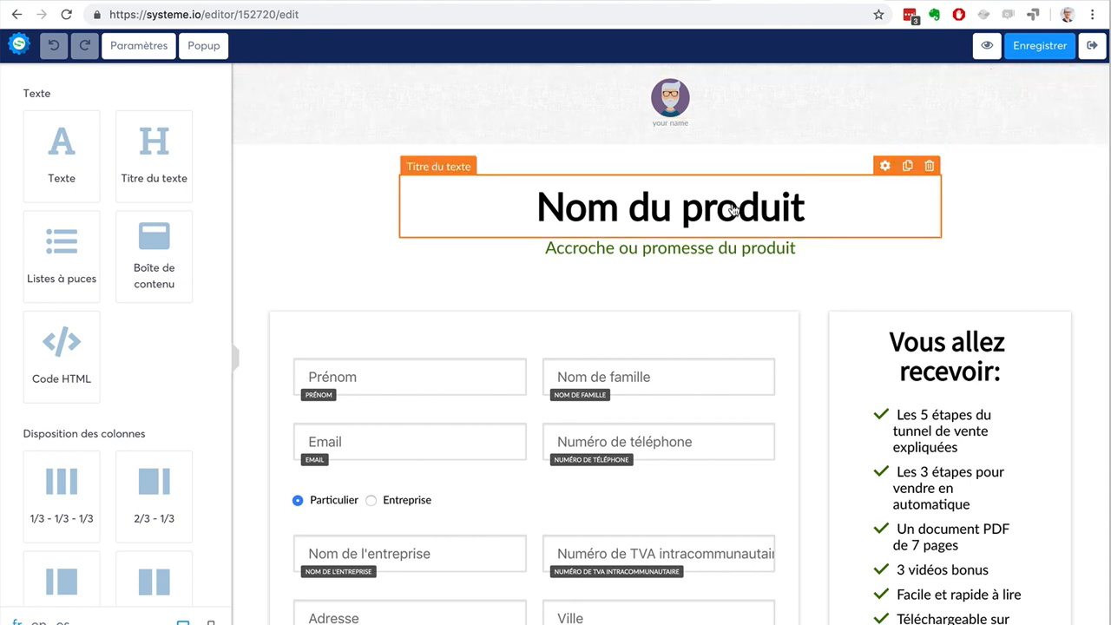
{"action": "left_click", "coordinate": [1046, 48]}
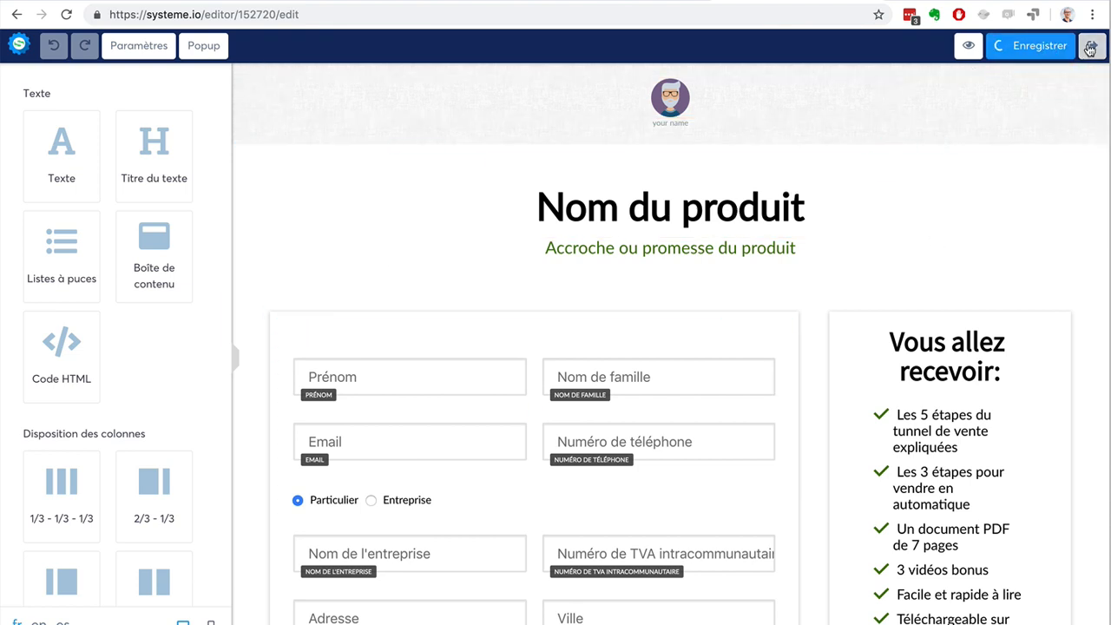
{"action": "left_click", "coordinate": [1091, 48]}
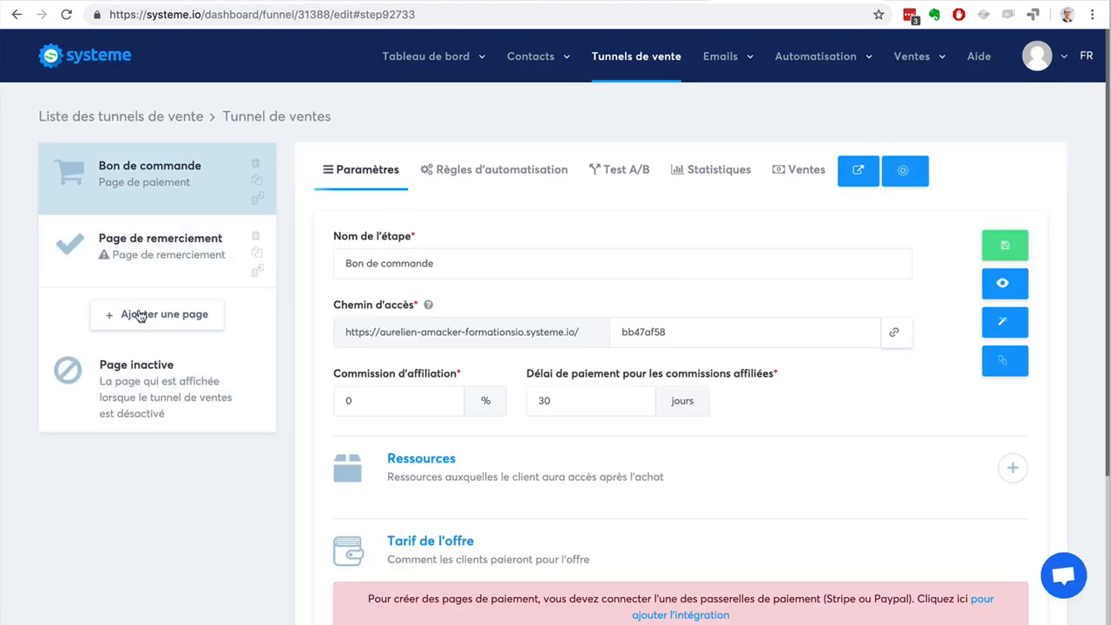
Add a step named Page de vente of type Page de vente and place it first in the funnel.
{"action": "left_click", "coordinate": [139, 316]}
{"action": "type", "text": "Pa"}
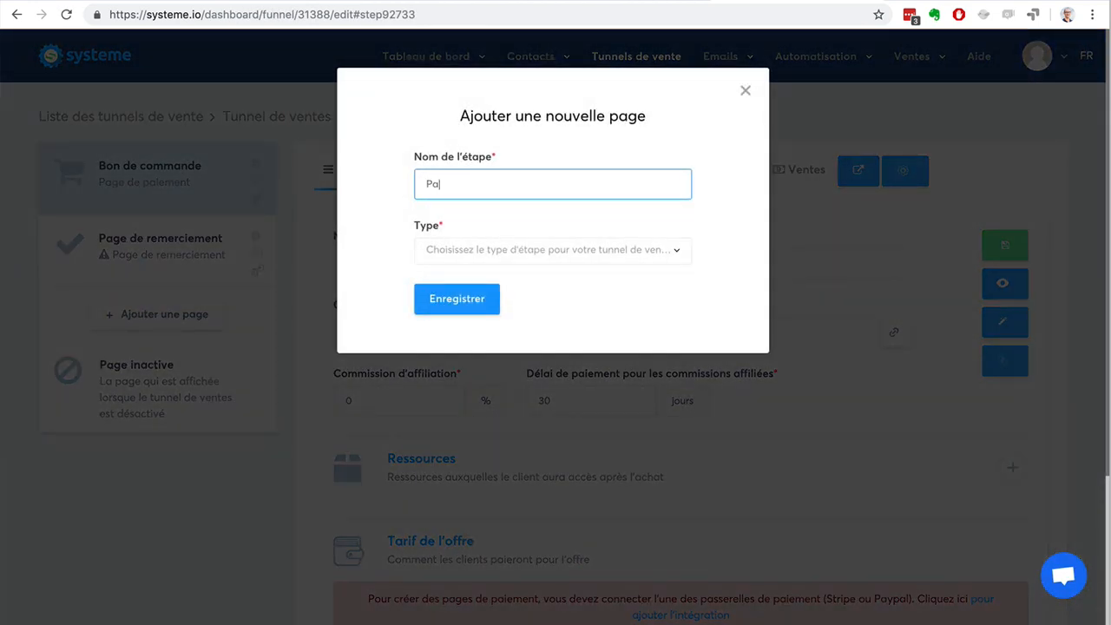
{"action": "type", "text": "ge de vente"}
{"action": "left_click", "coordinate": [521, 255]}
{"action": "scroll", "coordinate": [529, 390], "scroll_direction": "down", "scroll_amount": 3}
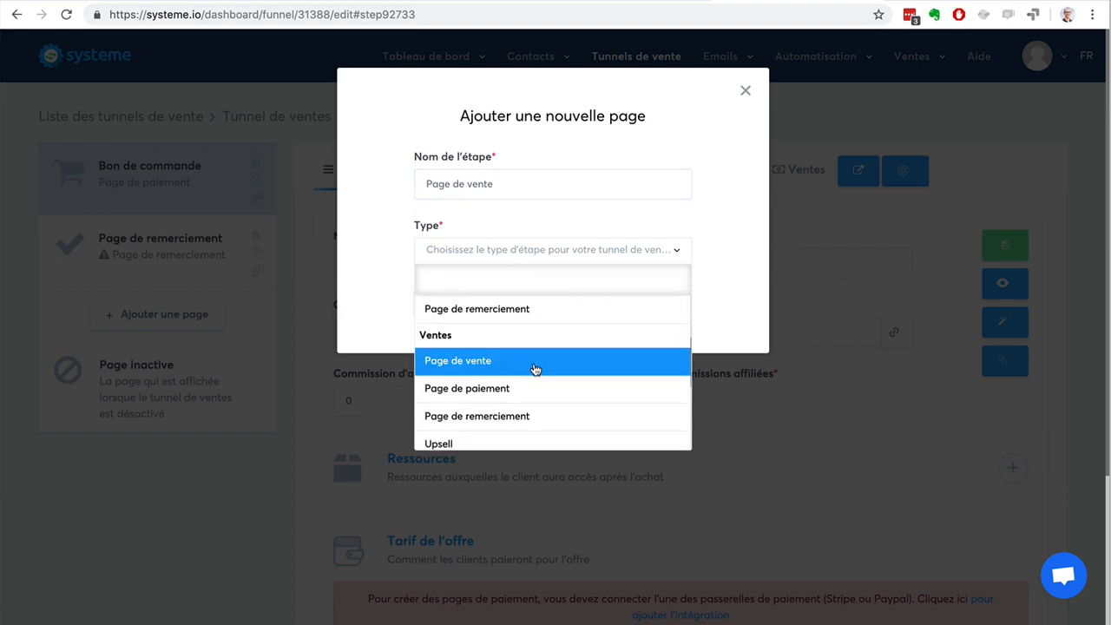
{"action": "left_click", "coordinate": [534, 363]}
{"action": "left_click", "coordinate": [457, 301]}
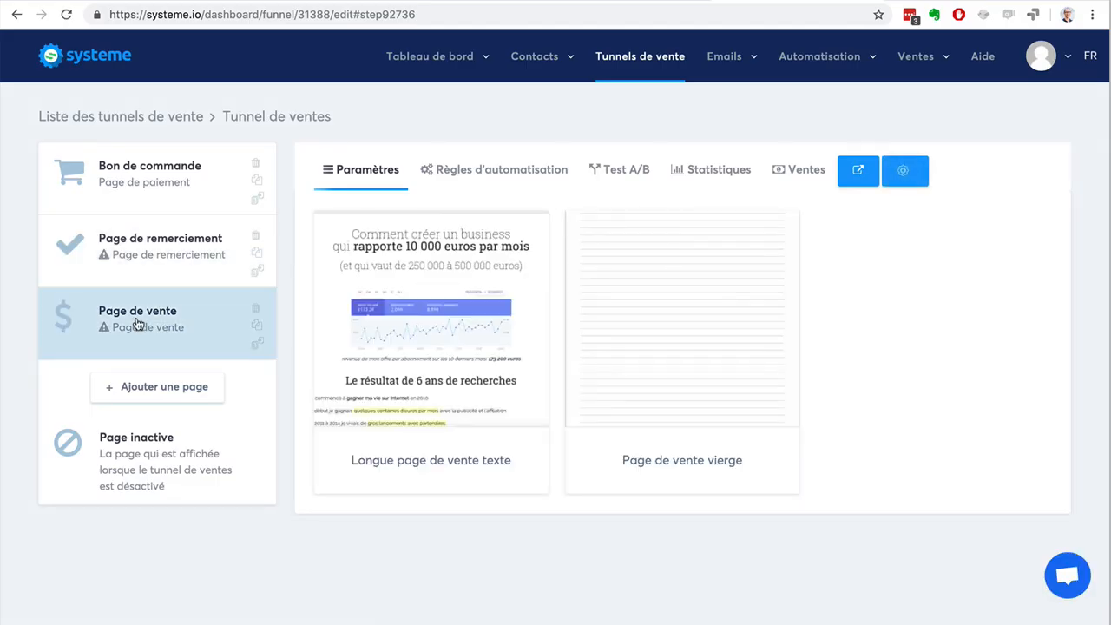
{"action": "left_click_drag", "start_coordinate": [136, 322], "coordinate": [125, 159]}
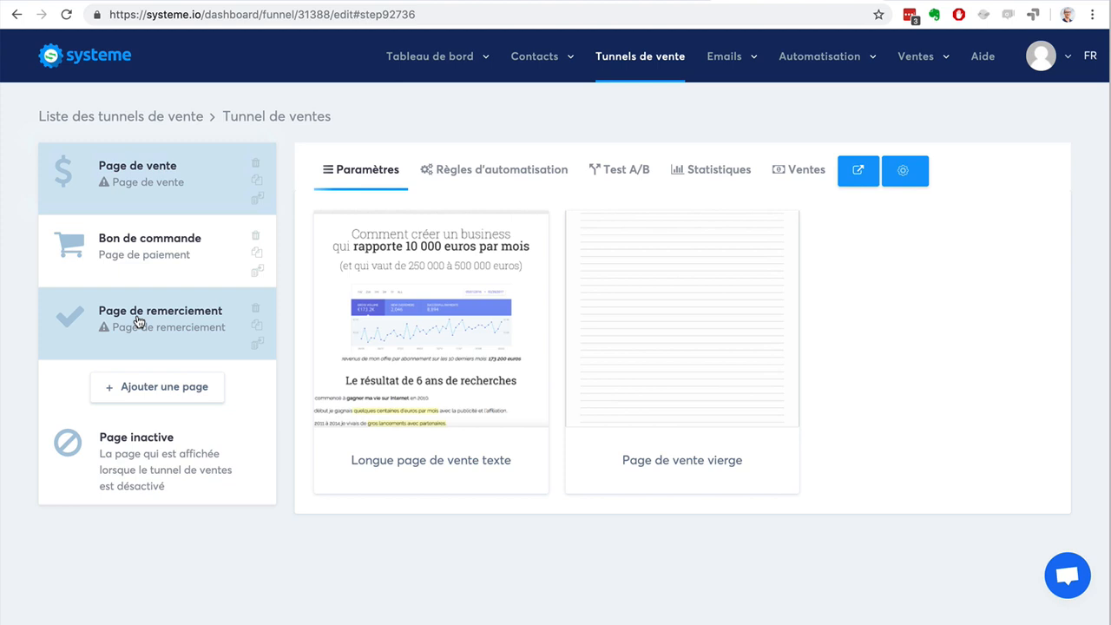
Add a step named Upsell 1 of type Upsell and place it between Bon de commande and Page de remerciement.
{"action": "left_click", "coordinate": [122, 261]}
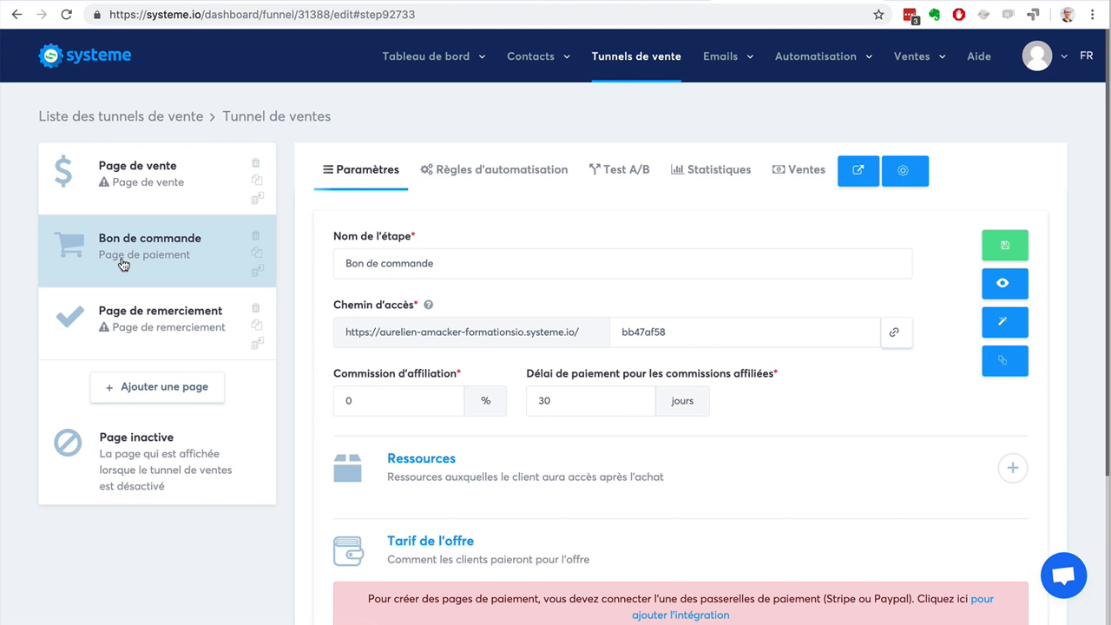
{"action": "left_click", "coordinate": [159, 389]}
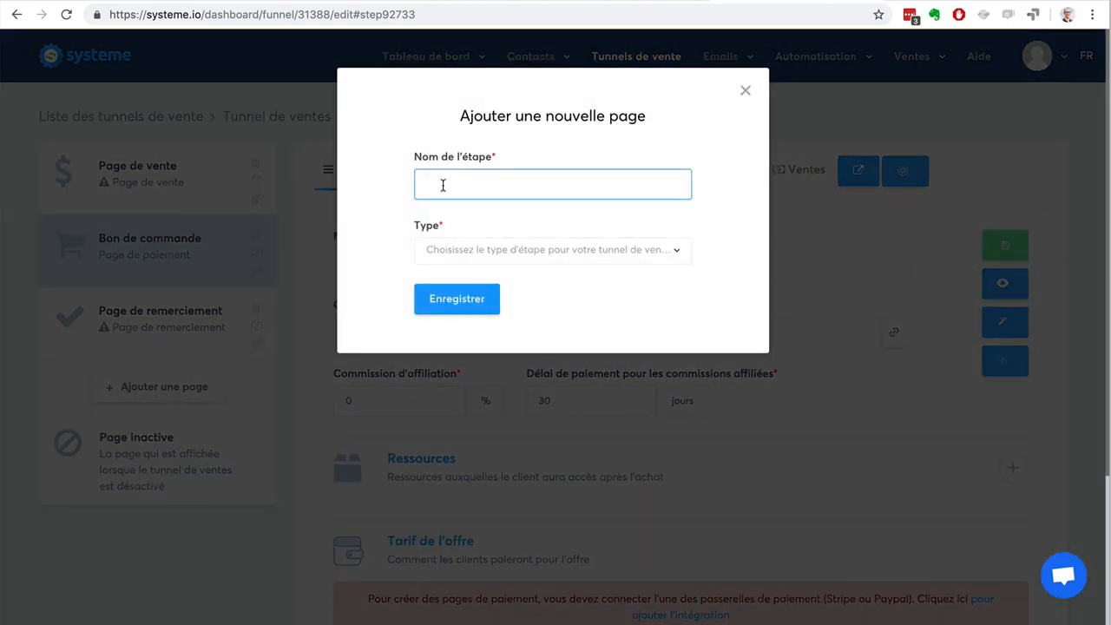
{"action": "type", "text": "Upsell 1"}
{"action": "left_click", "coordinate": [528, 249]}
{"action": "scroll", "coordinate": [545, 356], "scroll_direction": "down", "scroll_amount": 3}
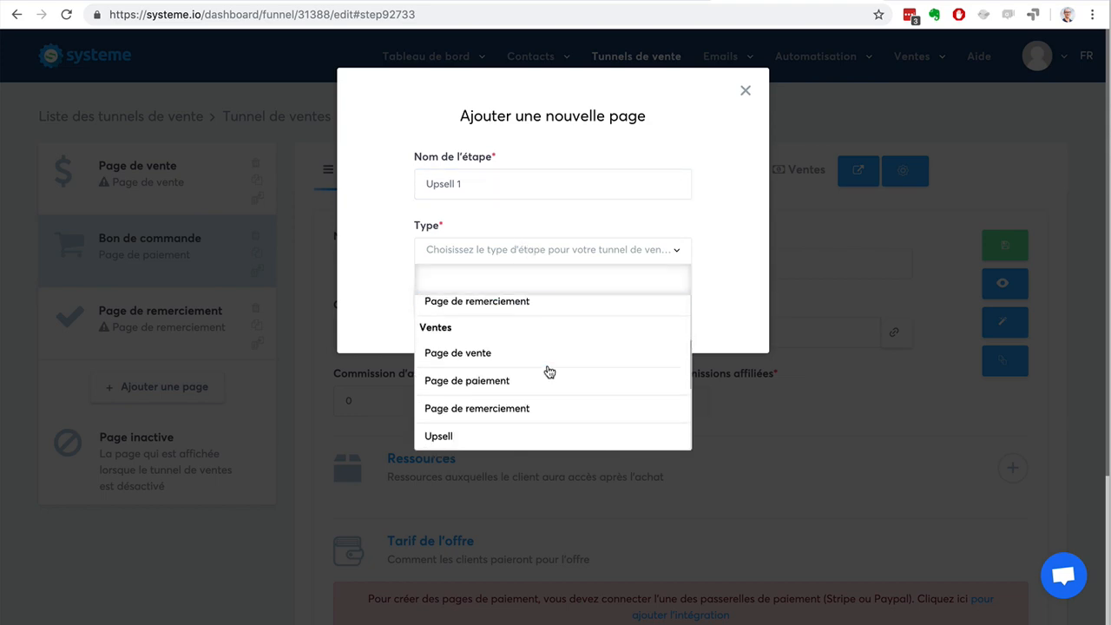
{"action": "scroll", "coordinate": [548, 371], "scroll_direction": "down", "scroll_amount": 2}
{"action": "left_click", "coordinate": [541, 354]}
{"action": "left_click", "coordinate": [458, 301]}
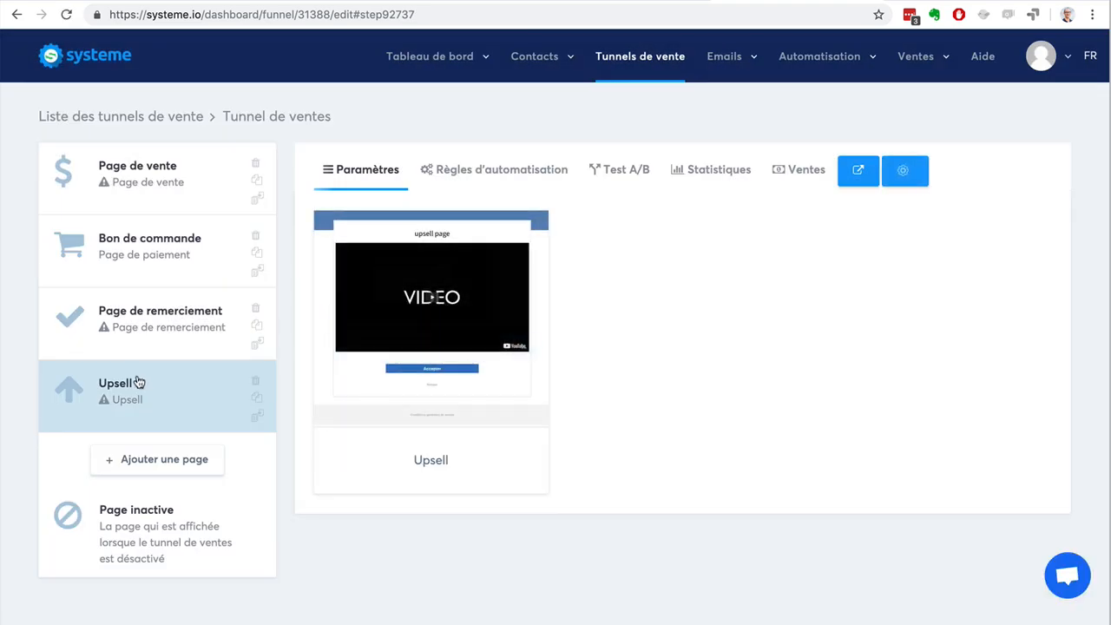
{"action": "left_click_drag", "start_coordinate": [138, 382], "coordinate": [139, 306]}
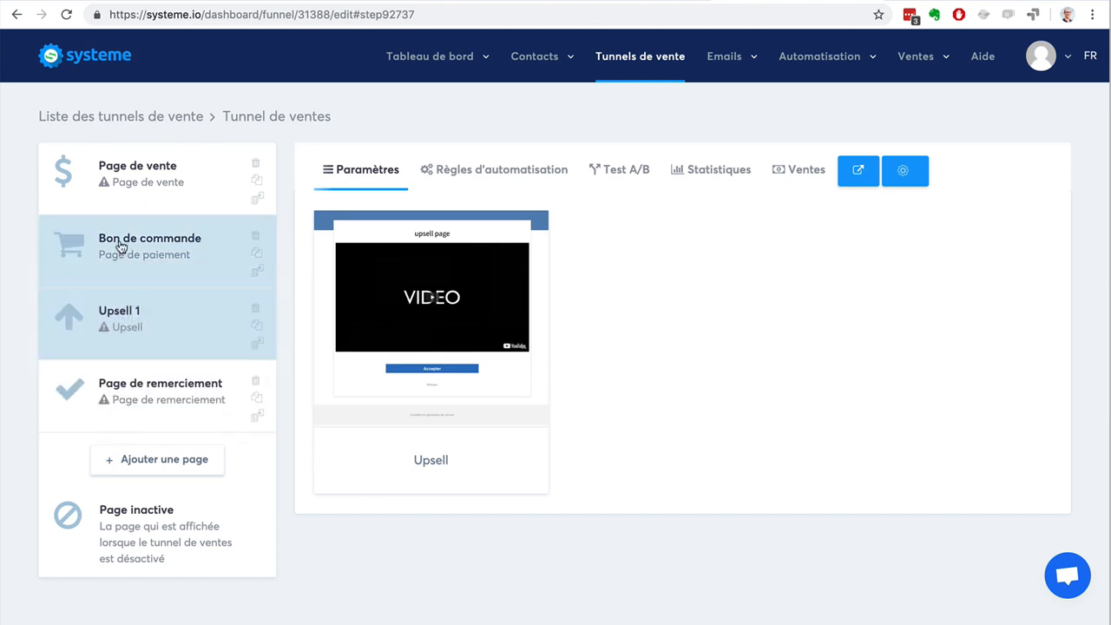
Apply the Upsell template to the Upsell 1 step and save its settings.
{"action": "left_click", "coordinate": [121, 247]}
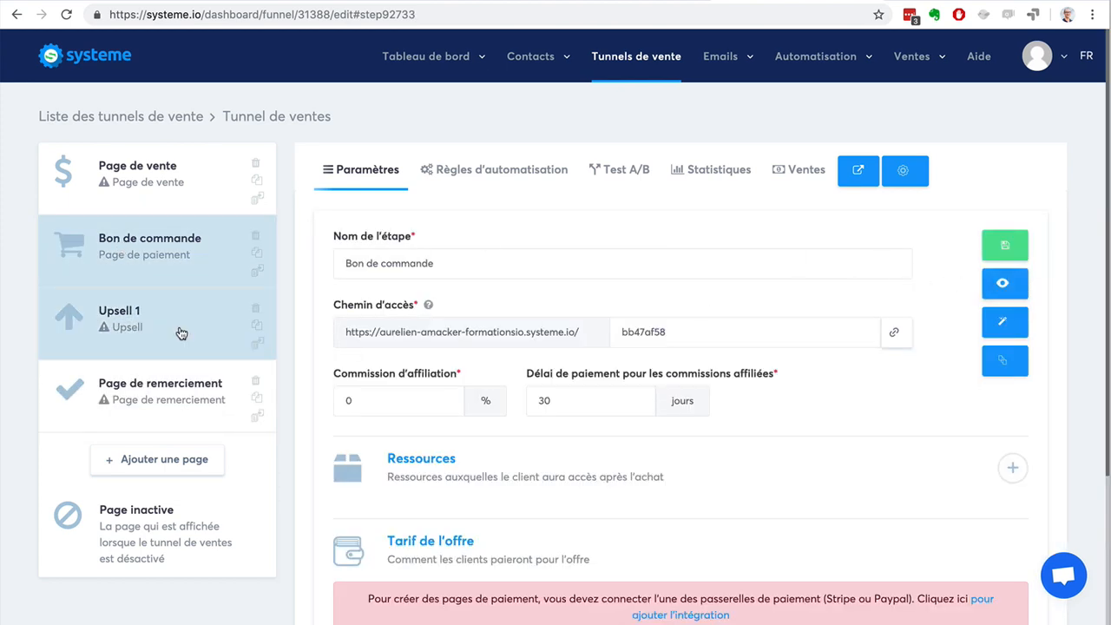
{"action": "left_click", "coordinate": [180, 334]}
{"action": "mouse_move", "coordinate": [353, 326]}
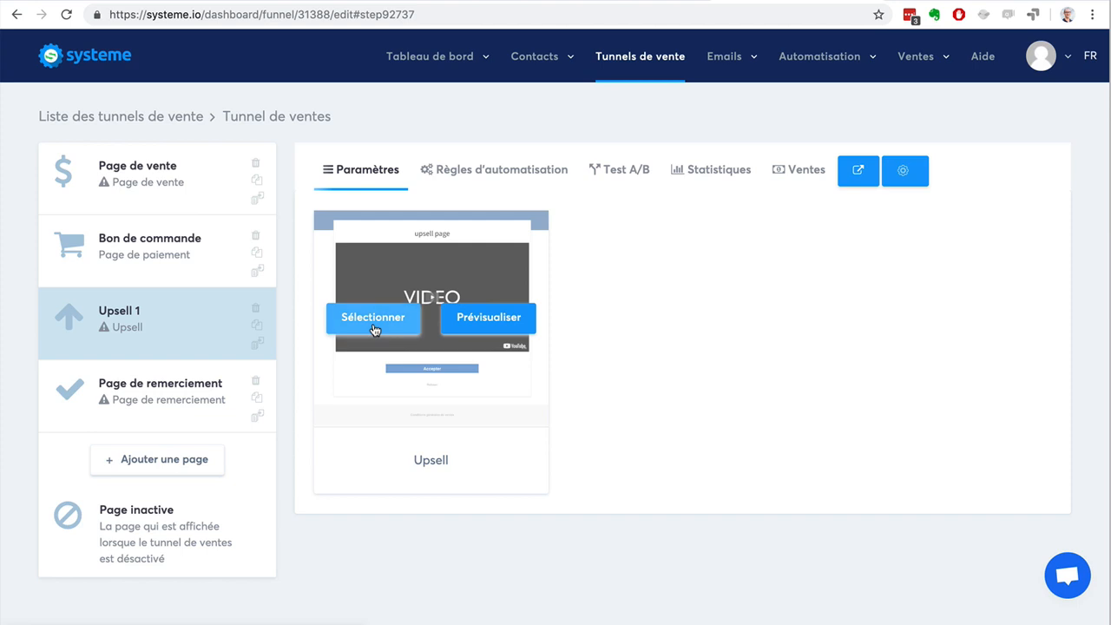
{"action": "left_click", "coordinate": [374, 319]}
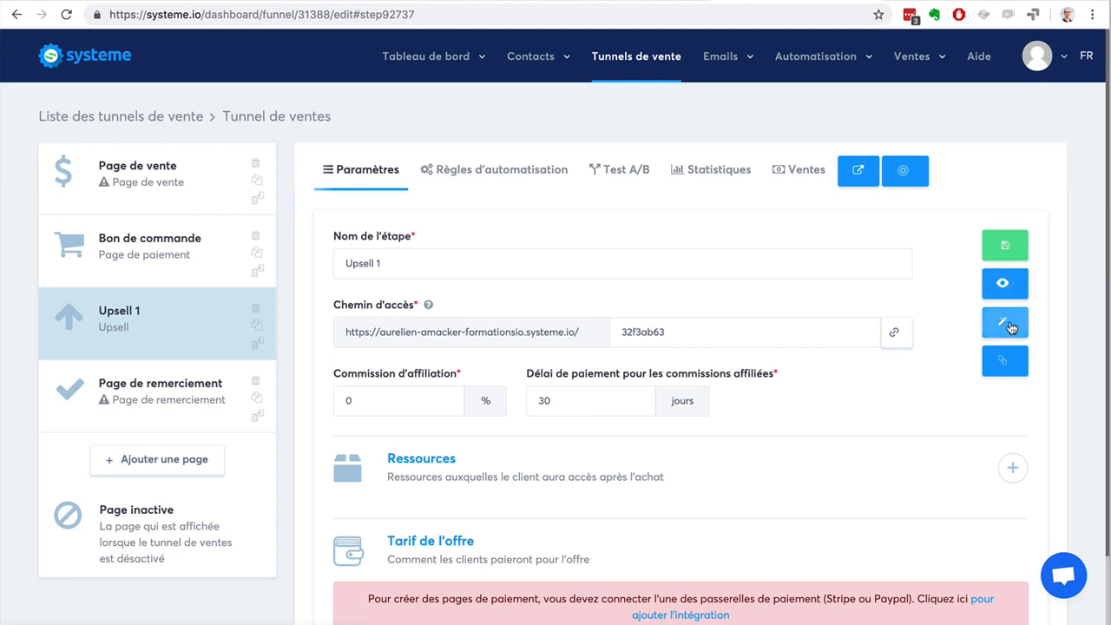
{"action": "left_click", "coordinate": [1005, 245]}
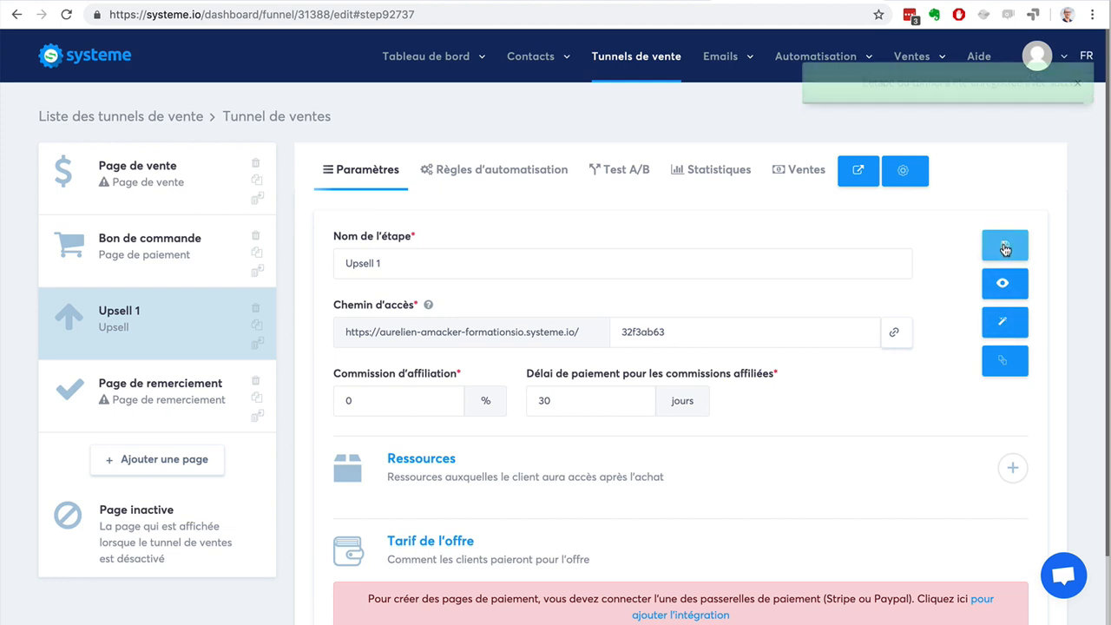
In the Upsell 1 page, move Accepter to the first column and Refuser to the third column below the video, then save and exit.
{"action": "left_click", "coordinate": [1002, 321]}
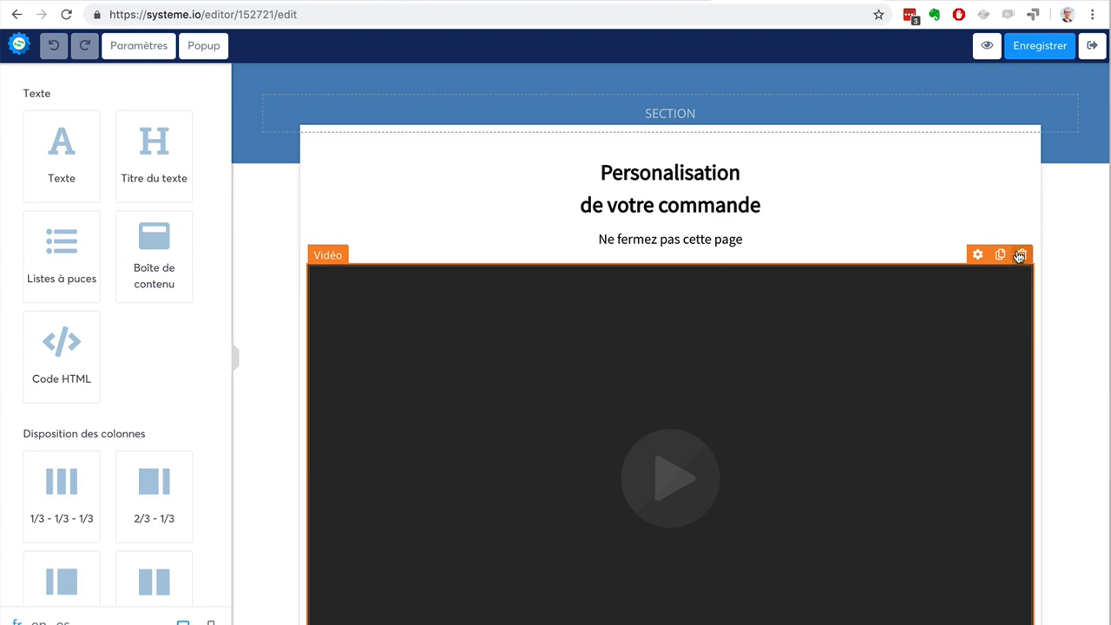
{"action": "scroll", "coordinate": [280, 305], "scroll_direction": "down", "scroll_amount": 3}
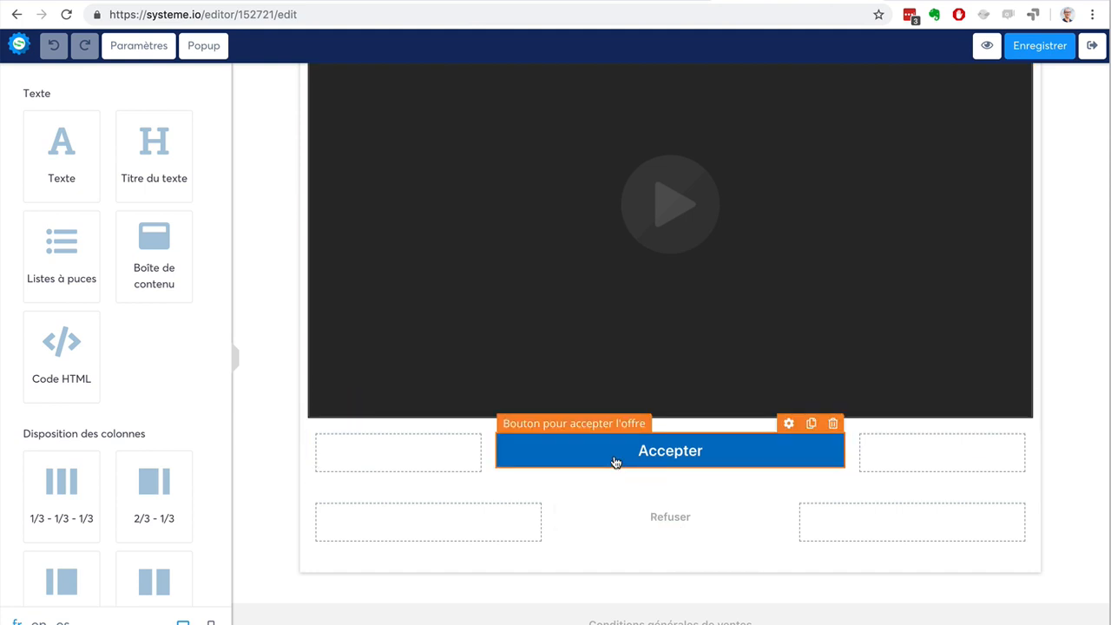
{"action": "left_click_drag", "start_coordinate": [615, 467], "coordinate": [395, 458]}
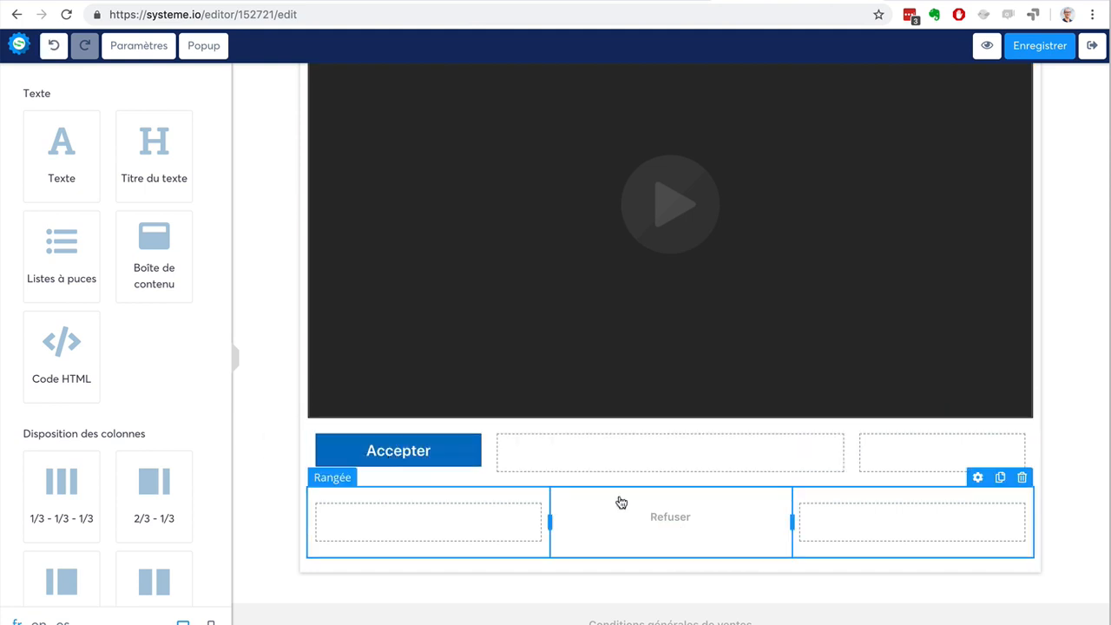
{"action": "left_click_drag", "start_coordinate": [661, 515], "coordinate": [880, 455]}
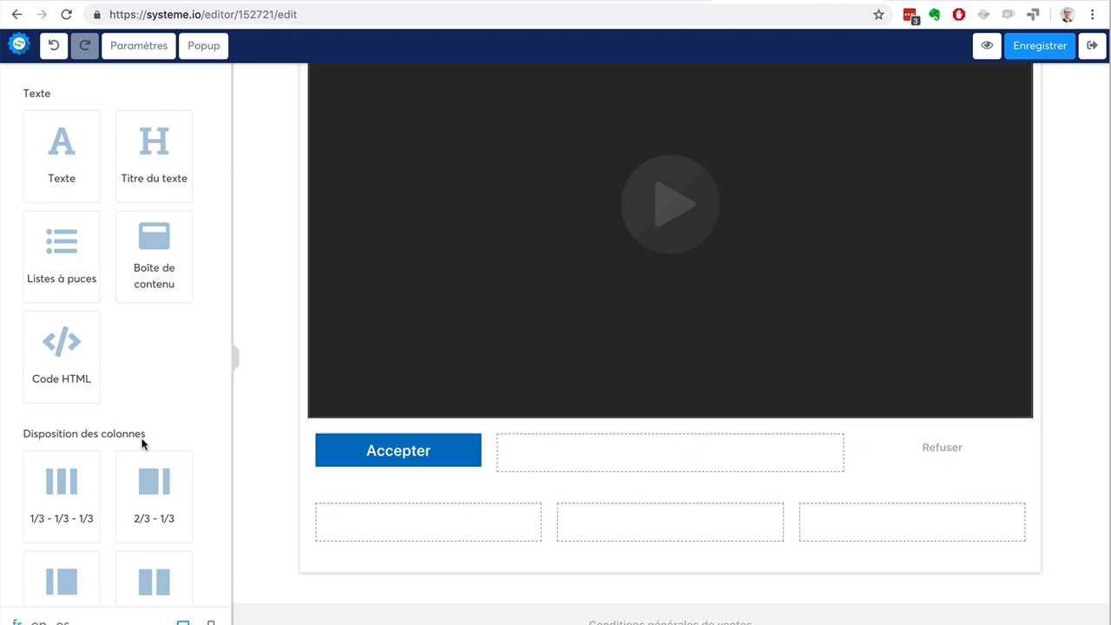
{"action": "scroll", "coordinate": [121, 445], "scroll_direction": "down", "scroll_amount": 3}
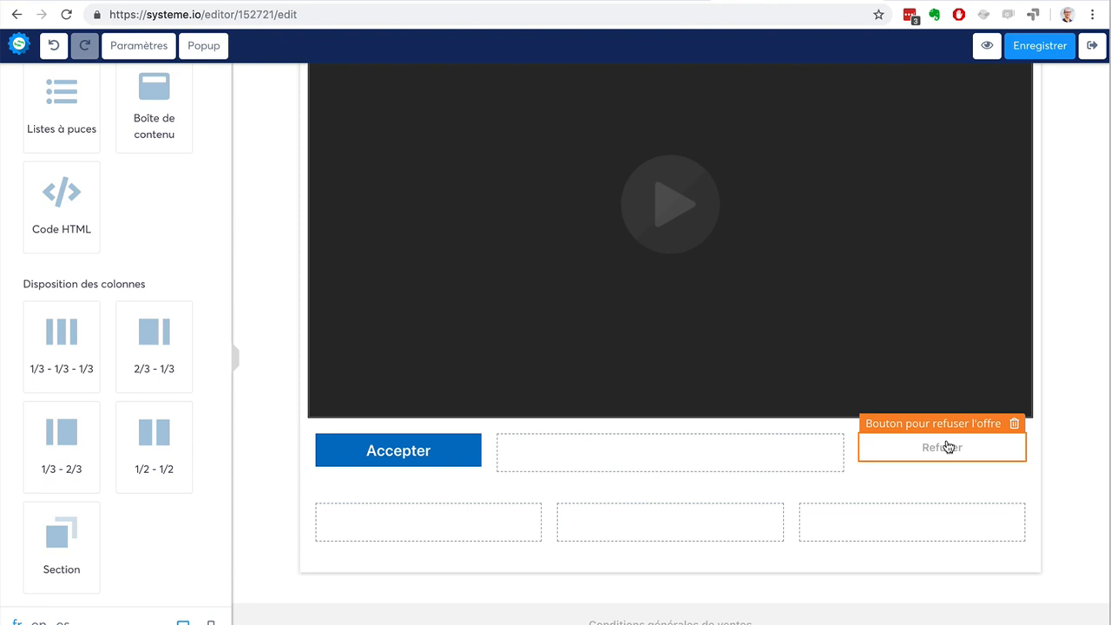
{"action": "left_click", "coordinate": [1028, 50]}
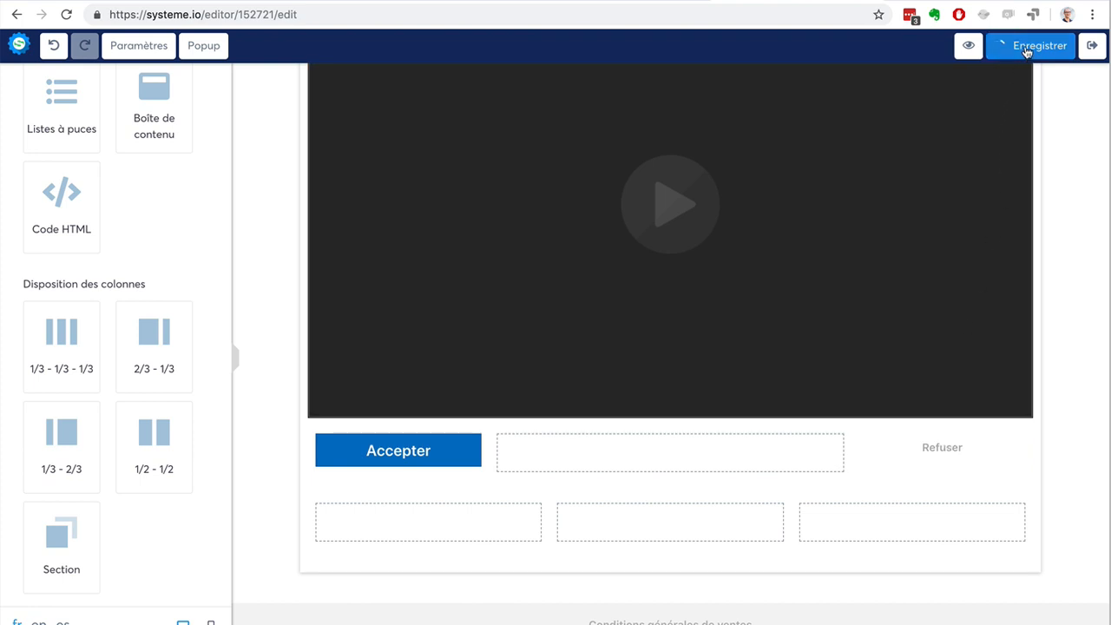
{"action": "left_click", "coordinate": [1089, 45]}
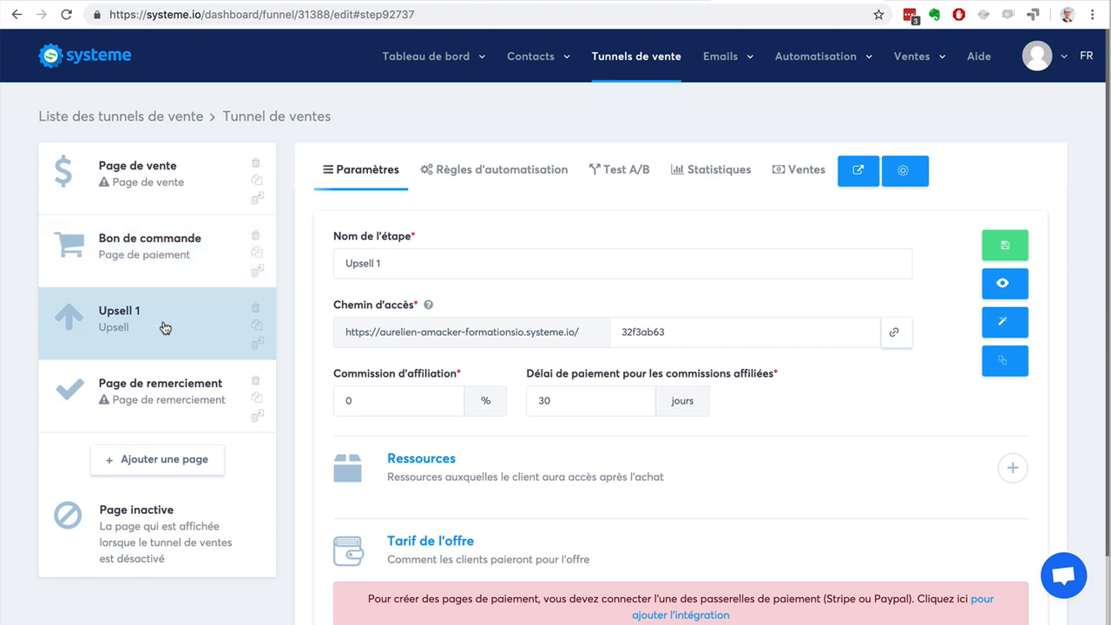
Add a resource of type Formation to the Bon de commande step.
{"action": "scroll", "coordinate": [718, 439], "scroll_direction": "down", "scroll_amount": 1}
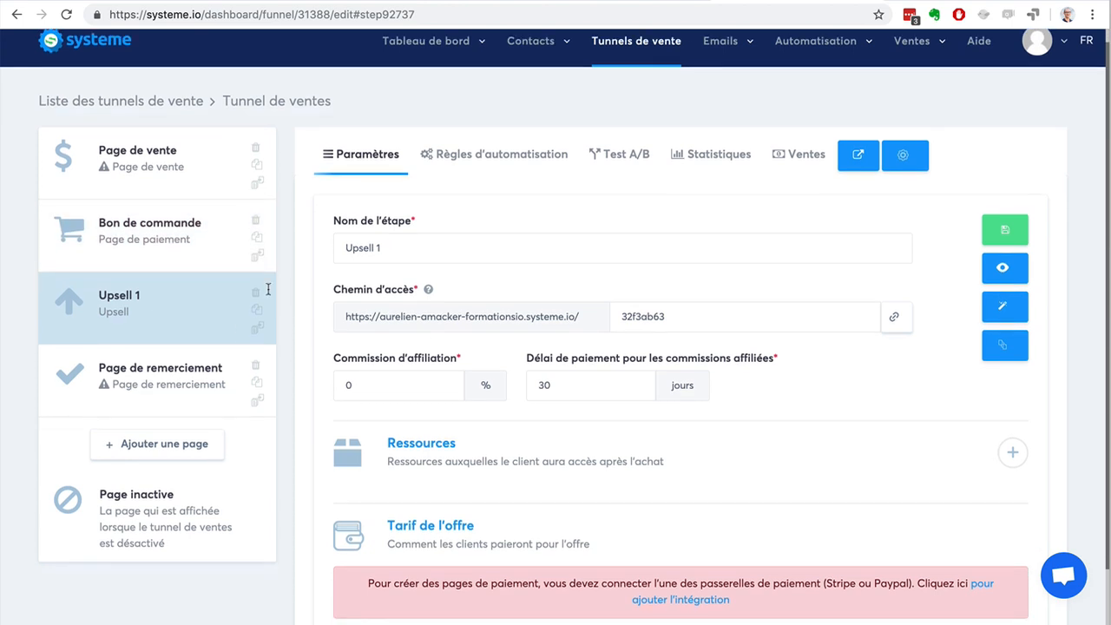
{"action": "left_click", "coordinate": [152, 262]}
{"action": "scroll", "coordinate": [862, 386], "scroll_direction": "down", "scroll_amount": 5}
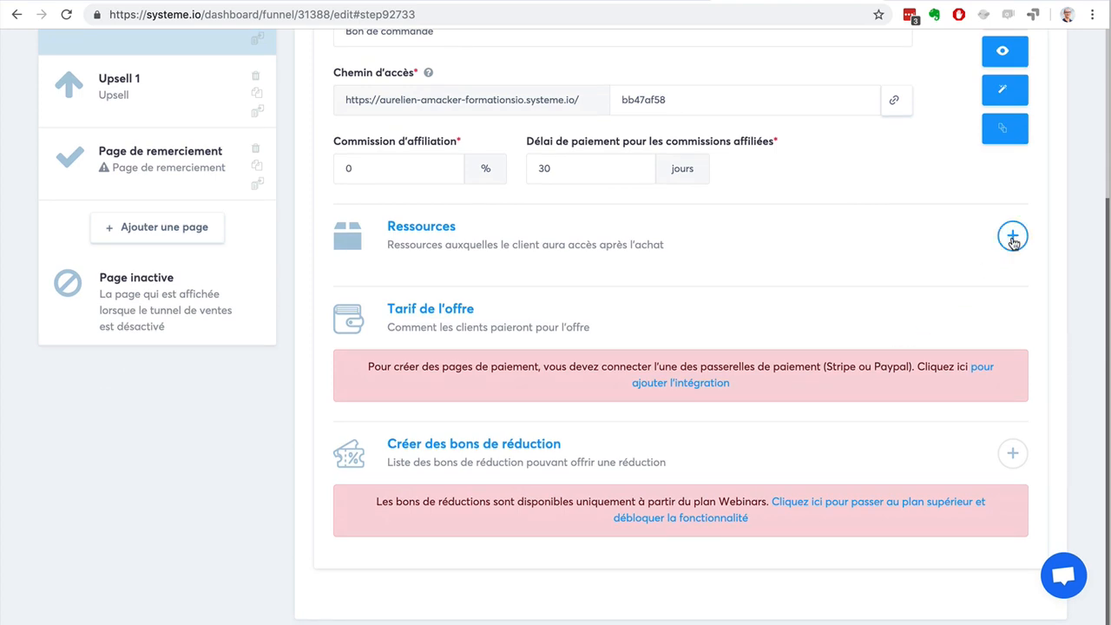
{"action": "left_click", "coordinate": [1013, 237]}
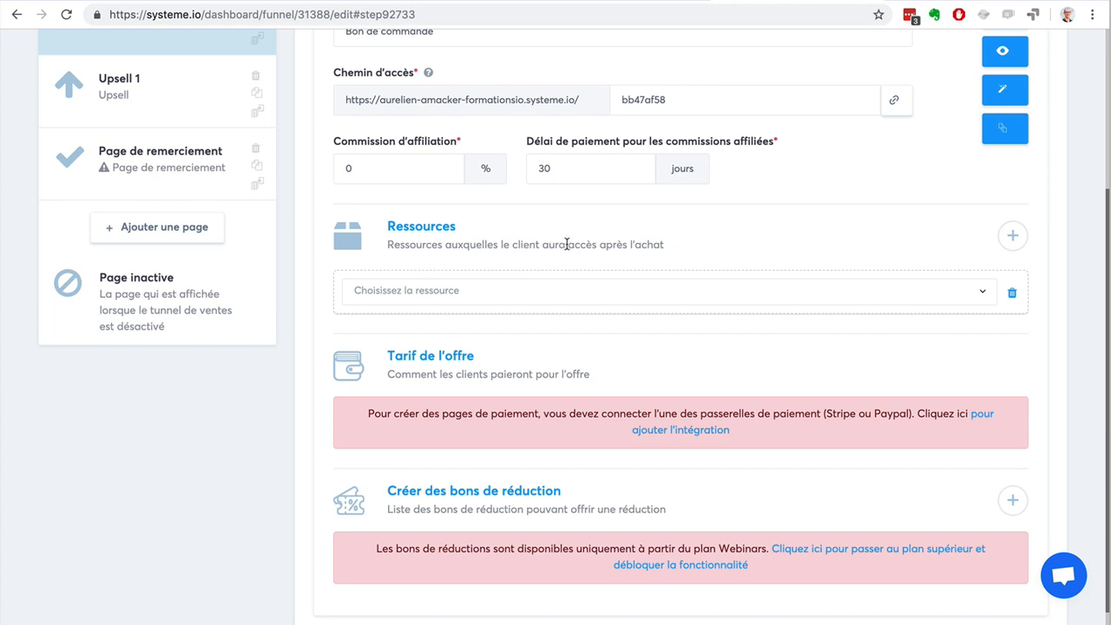
{"action": "left_click", "coordinate": [666, 296]}
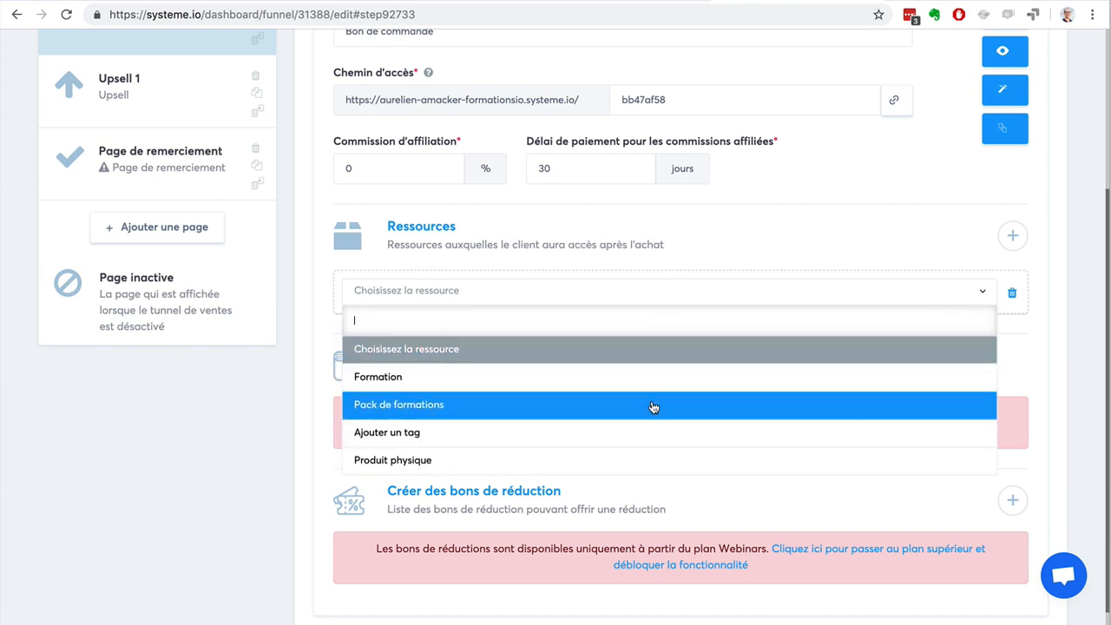
{"action": "scroll", "coordinate": [652, 404], "scroll_direction": "down", "scroll_amount": 1}
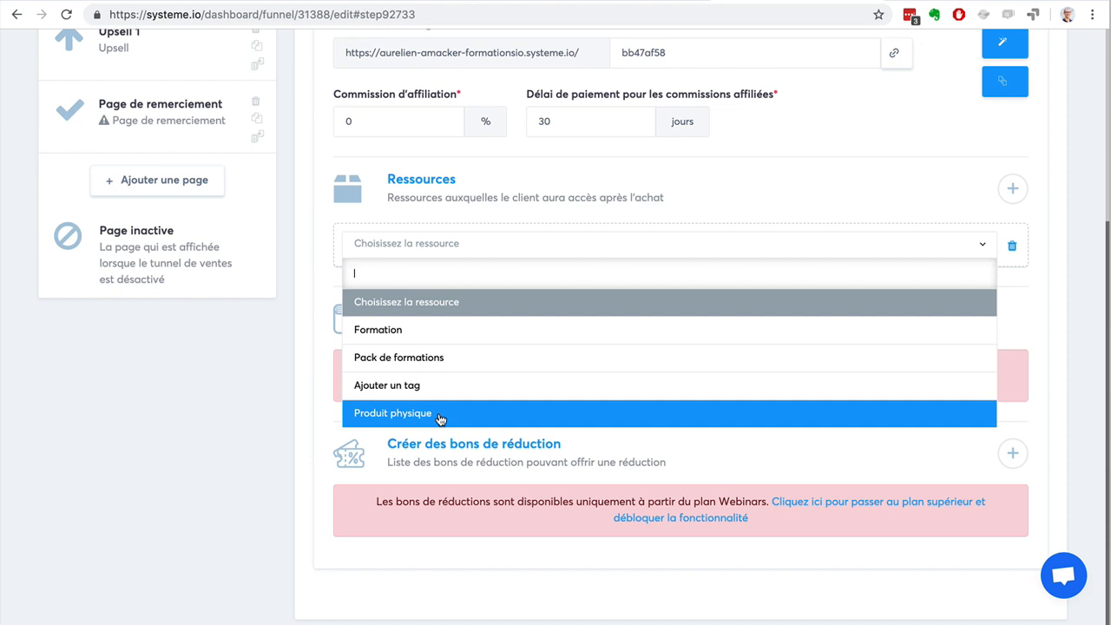
{"action": "left_click", "coordinate": [424, 331]}
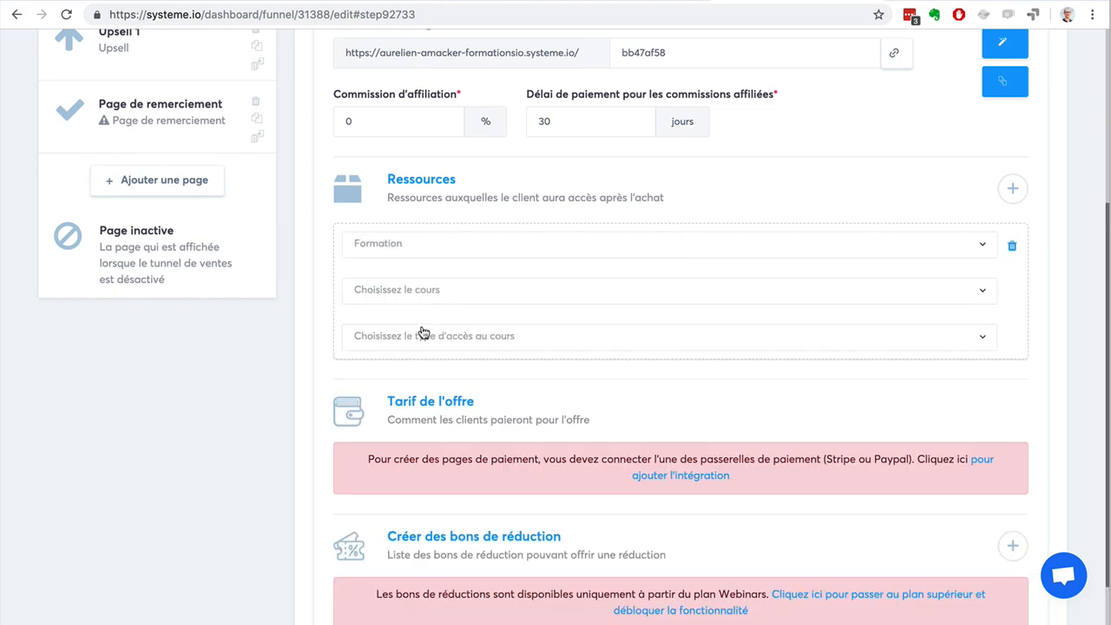
Check which courses are available for the Formation resource.
{"action": "left_click", "coordinate": [444, 292]}
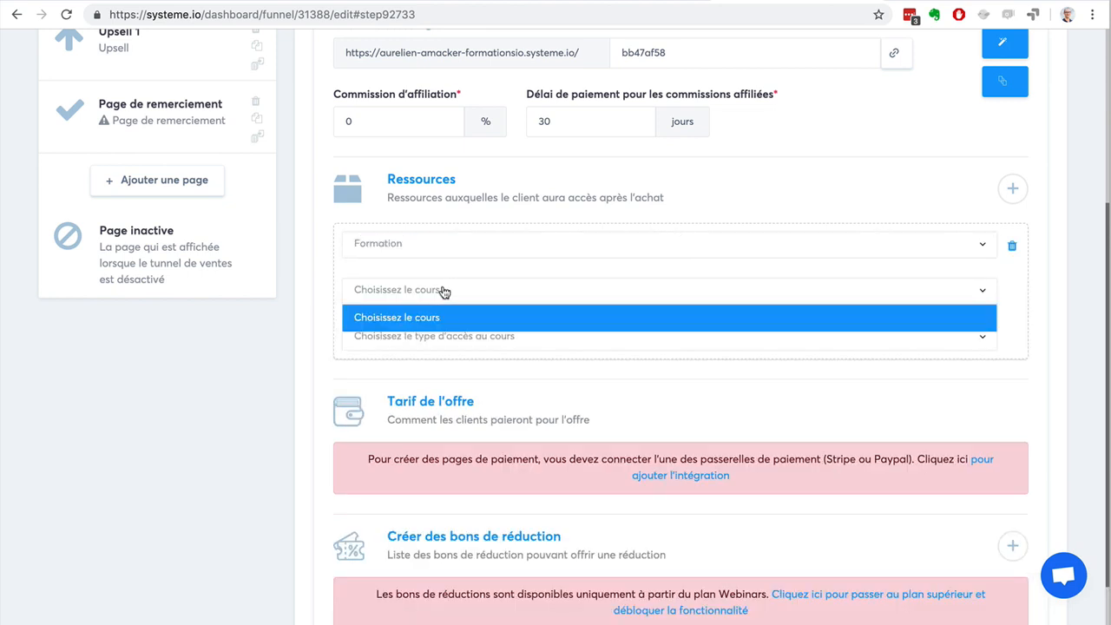
{"action": "left_click", "coordinate": [444, 292]}
{"action": "left_click", "coordinate": [443, 292]}
{"action": "left_click", "coordinate": [443, 292]}
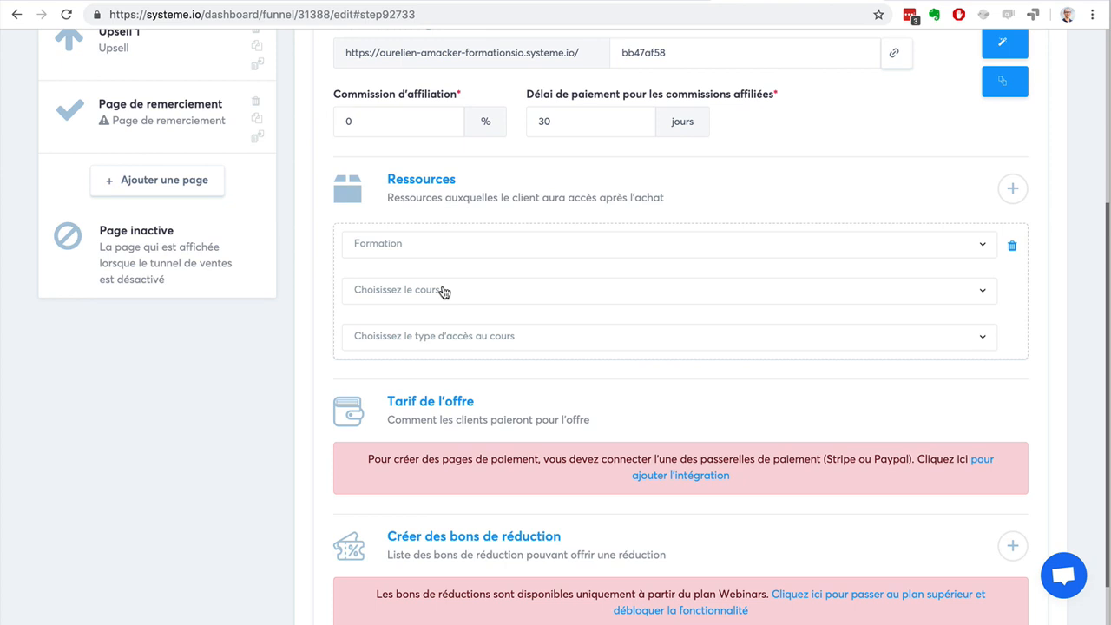
Switch the Bon de commande resource type to Ajouter un tag and return it to Formation.
{"action": "left_click", "coordinate": [843, 250]}
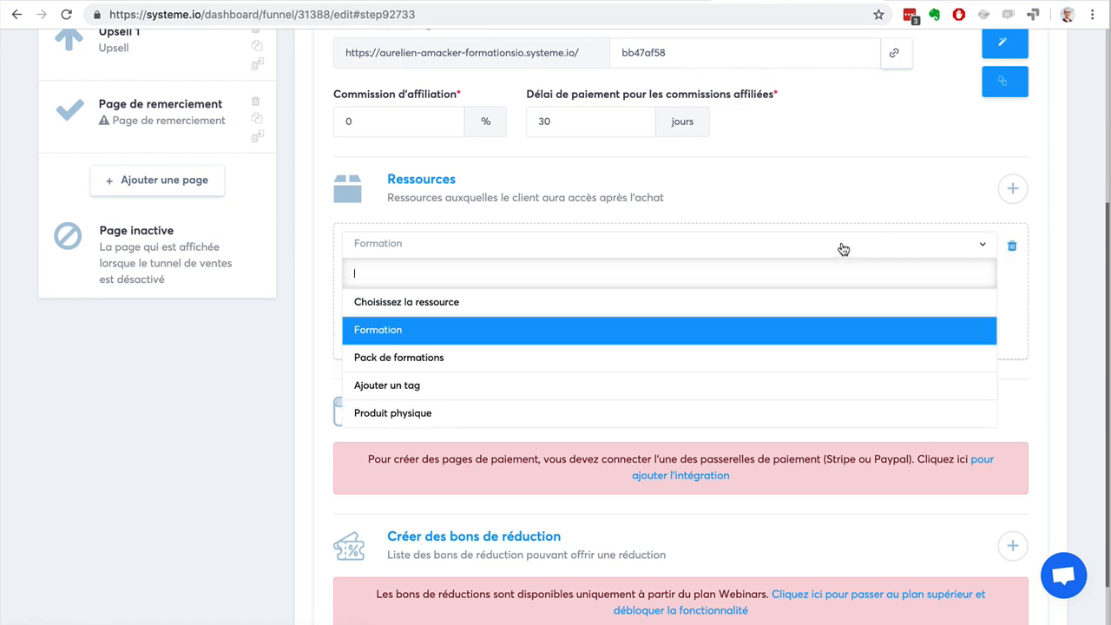
{"action": "left_click", "coordinate": [731, 386]}
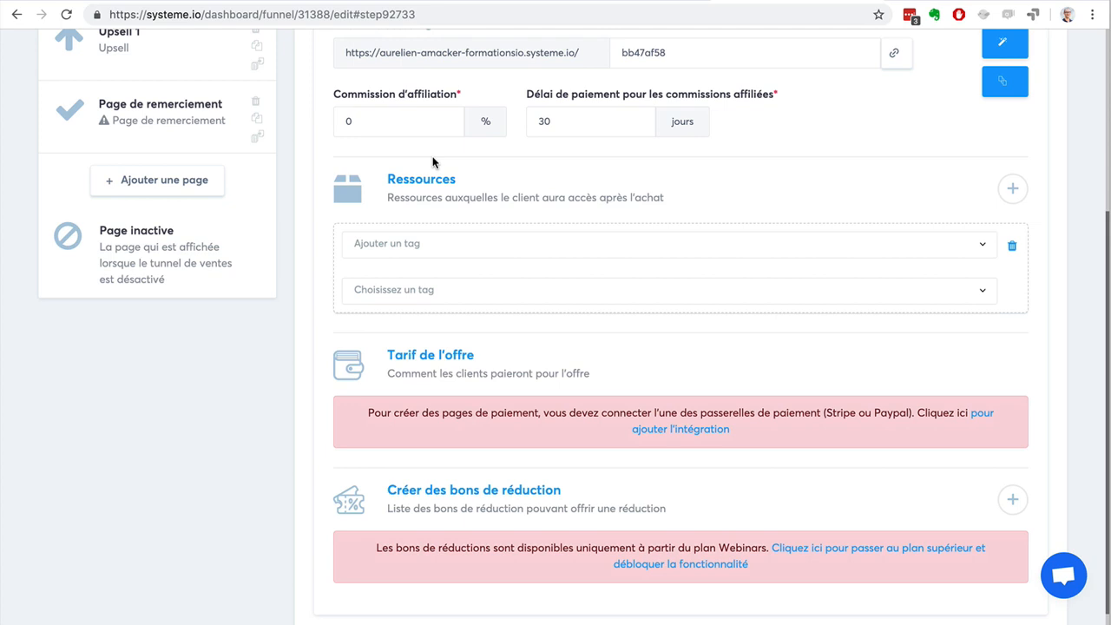
{"action": "scroll", "coordinate": [919, 218], "scroll_direction": "up", "scroll_amount": 5}
{"action": "scroll", "coordinate": [919, 218], "scroll_direction": "down", "scroll_amount": 5}
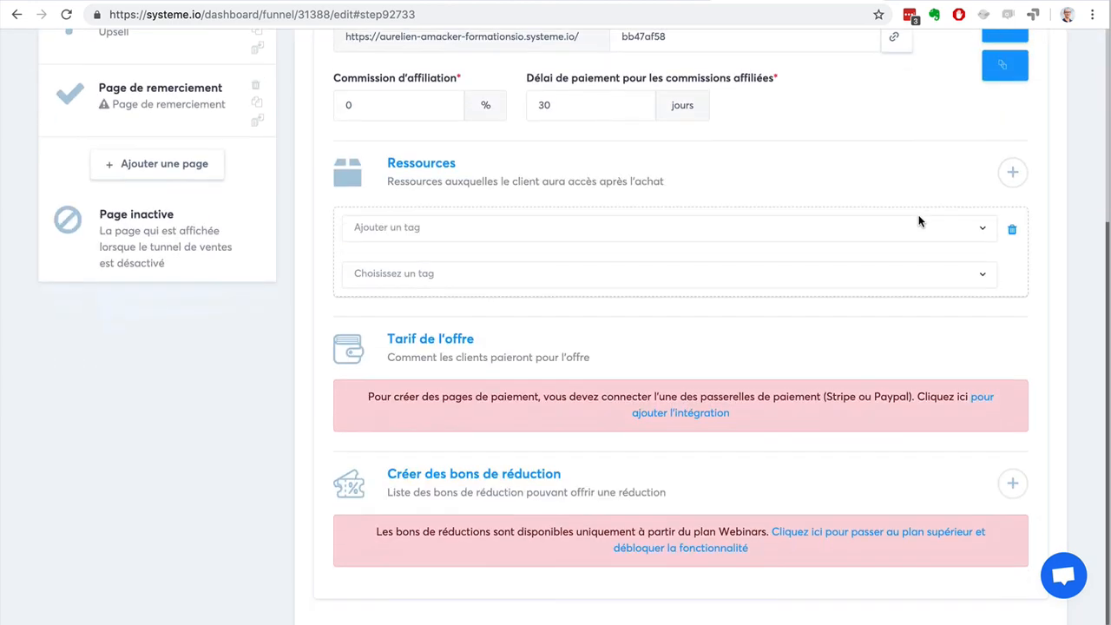
{"action": "left_click", "coordinate": [443, 207]}
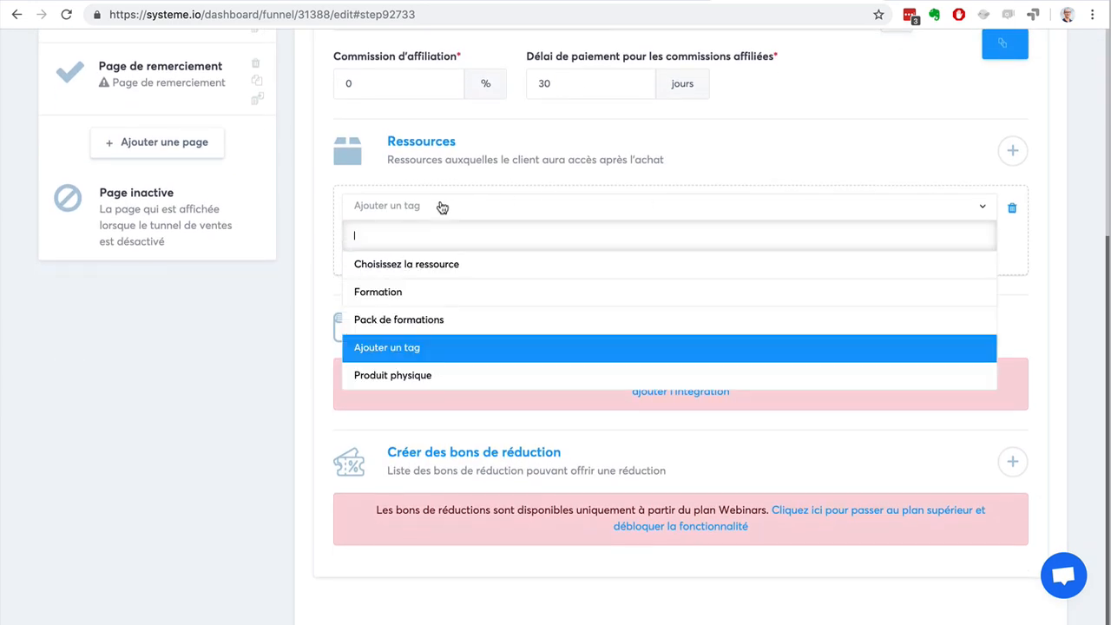
{"action": "left_click", "coordinate": [438, 295]}
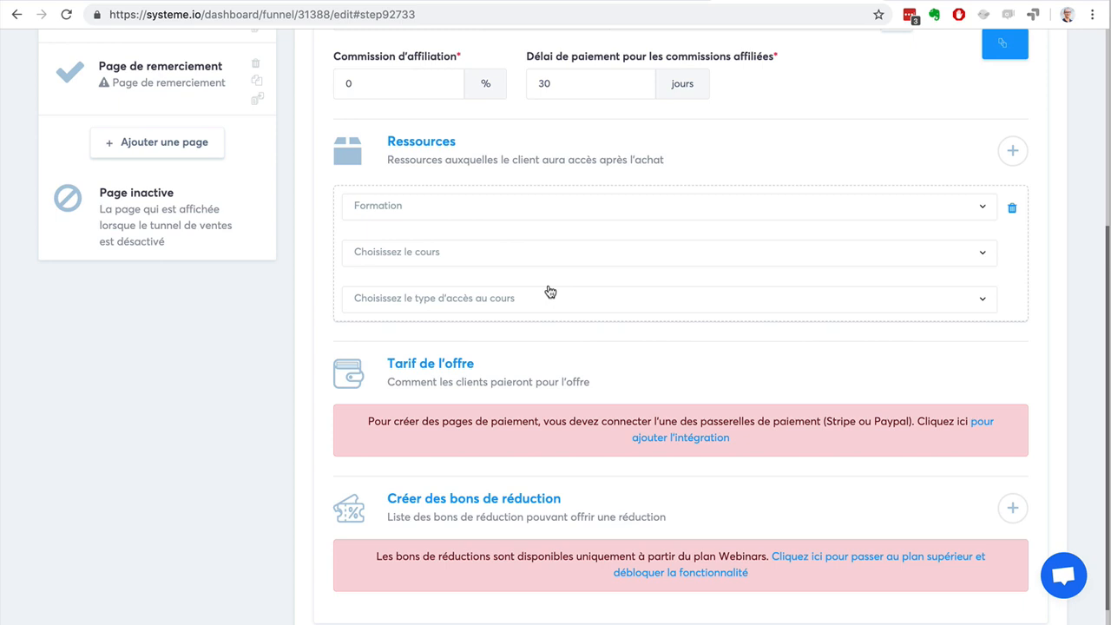
{"action": "scroll", "coordinate": [799, 322], "scroll_direction": "up", "scroll_amount": 5}
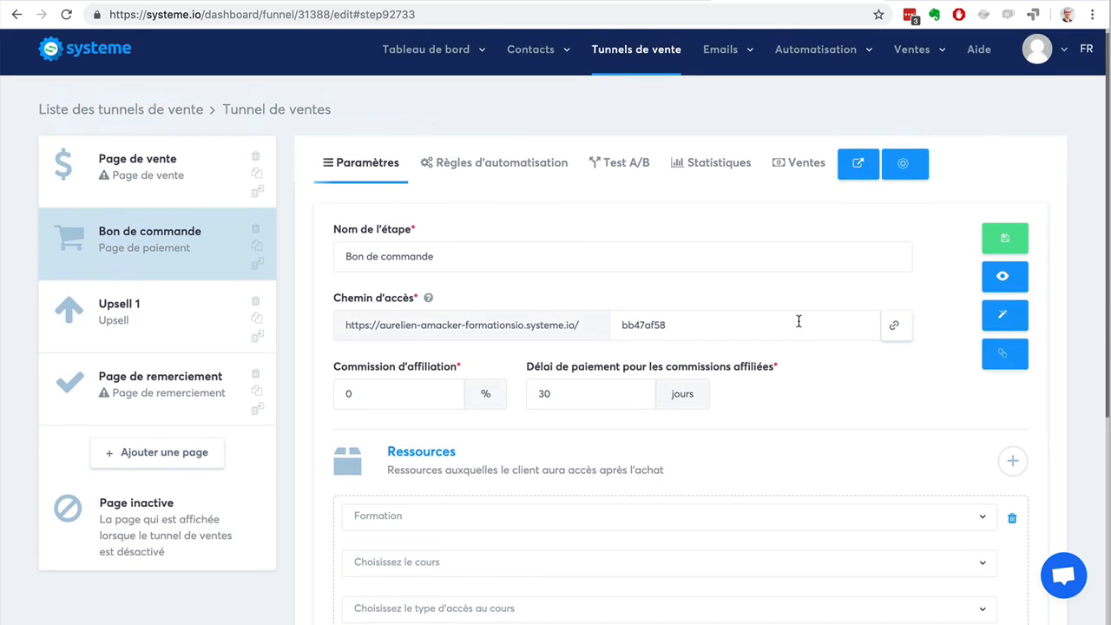
{"action": "left_click", "coordinate": [121, 178]}
{"action": "left_click", "coordinate": [127, 259]}
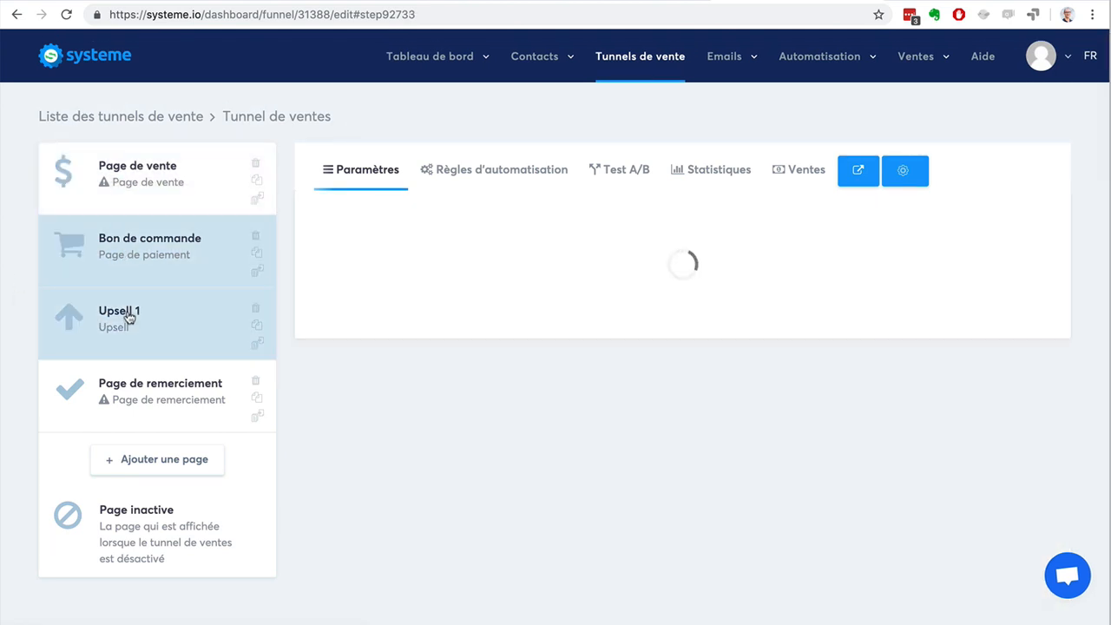
{"action": "left_click", "coordinate": [127, 320]}
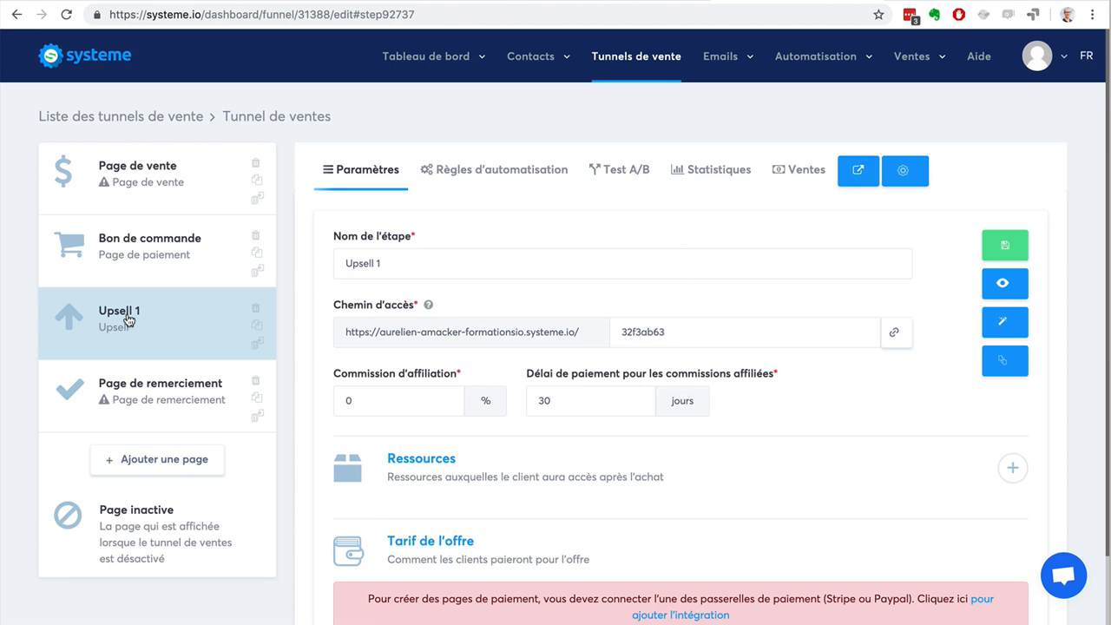
Add a step named Downsell 1 of type Downsell and place it between Upsell 1 and Page de remerciement.
{"action": "left_click", "coordinate": [139, 463]}
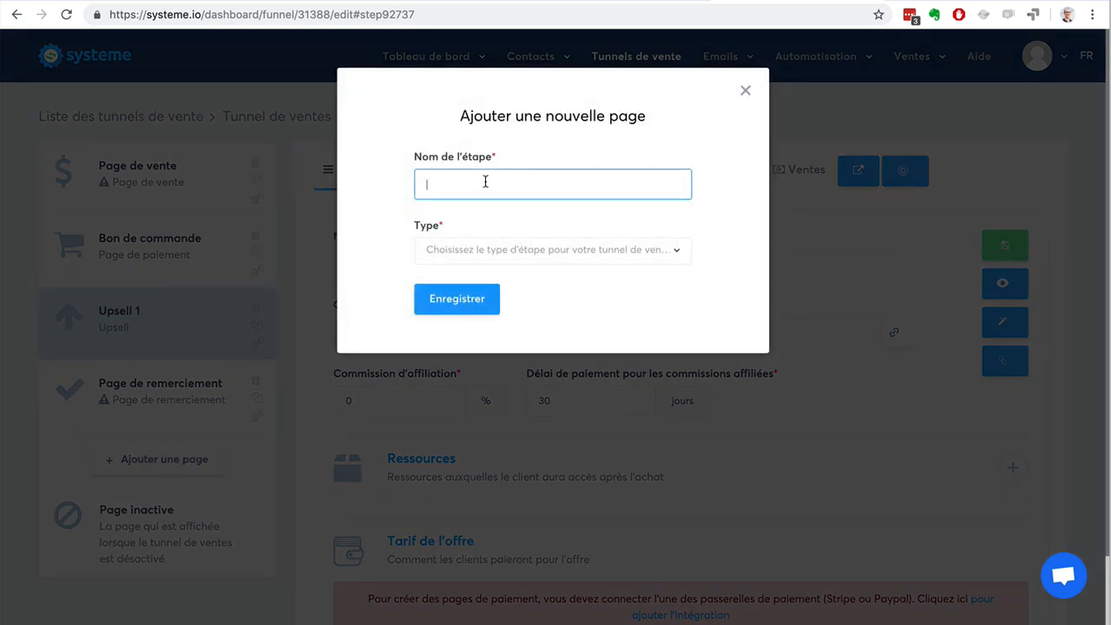
{"action": "type", "text": "Downsell 1"}
{"action": "left_click", "coordinate": [560, 250]}
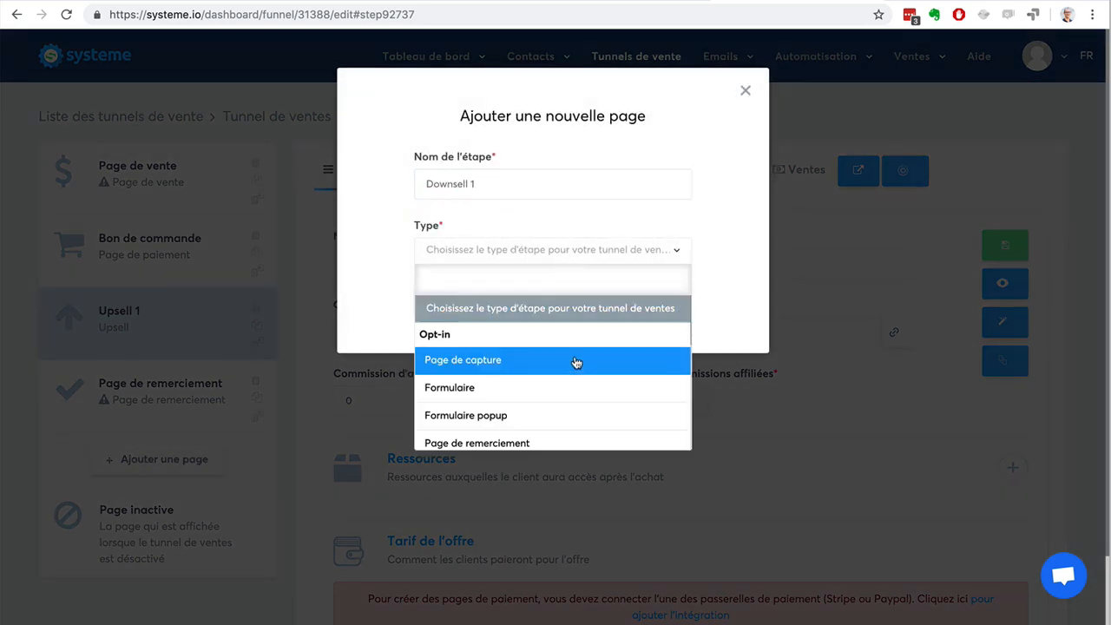
{"action": "scroll", "coordinate": [573, 364], "scroll_direction": "down", "scroll_amount": 5}
{"action": "scroll", "coordinate": [569, 370], "scroll_direction": "down", "scroll_amount": 2}
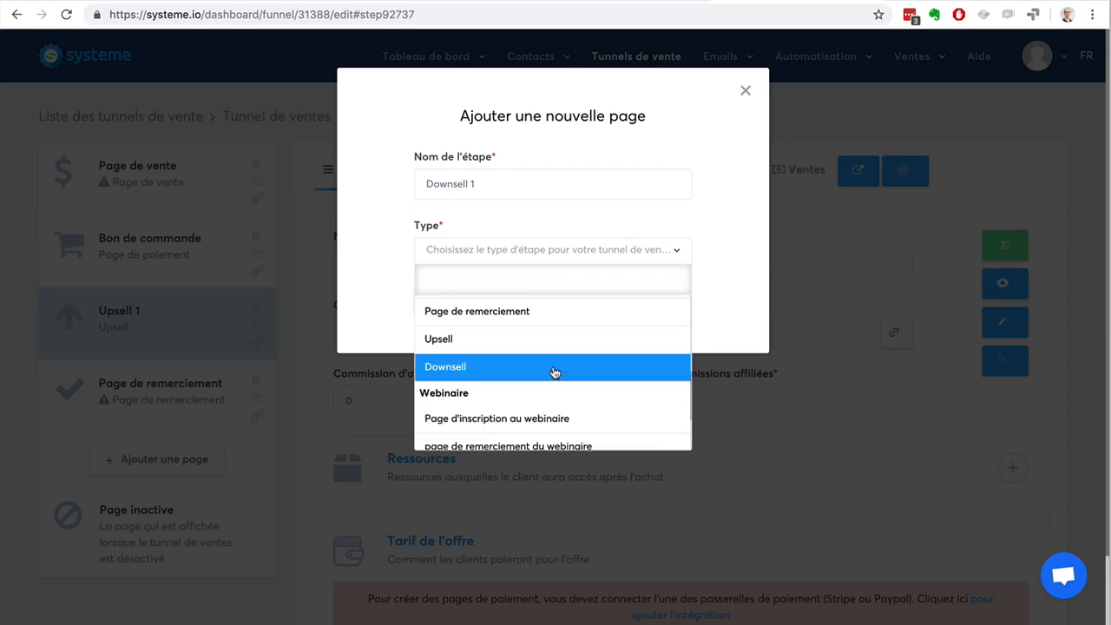
{"action": "left_click", "coordinate": [555, 372]}
{"action": "left_click", "coordinate": [475, 307]}
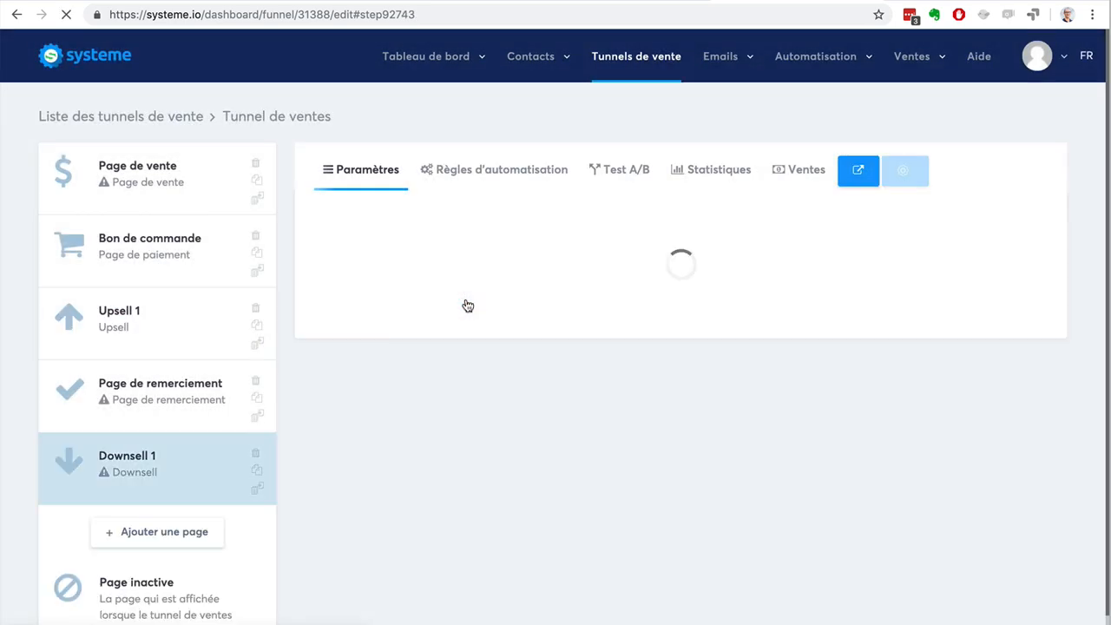
{"action": "left_click_drag", "start_coordinate": [146, 461], "coordinate": [135, 396]}
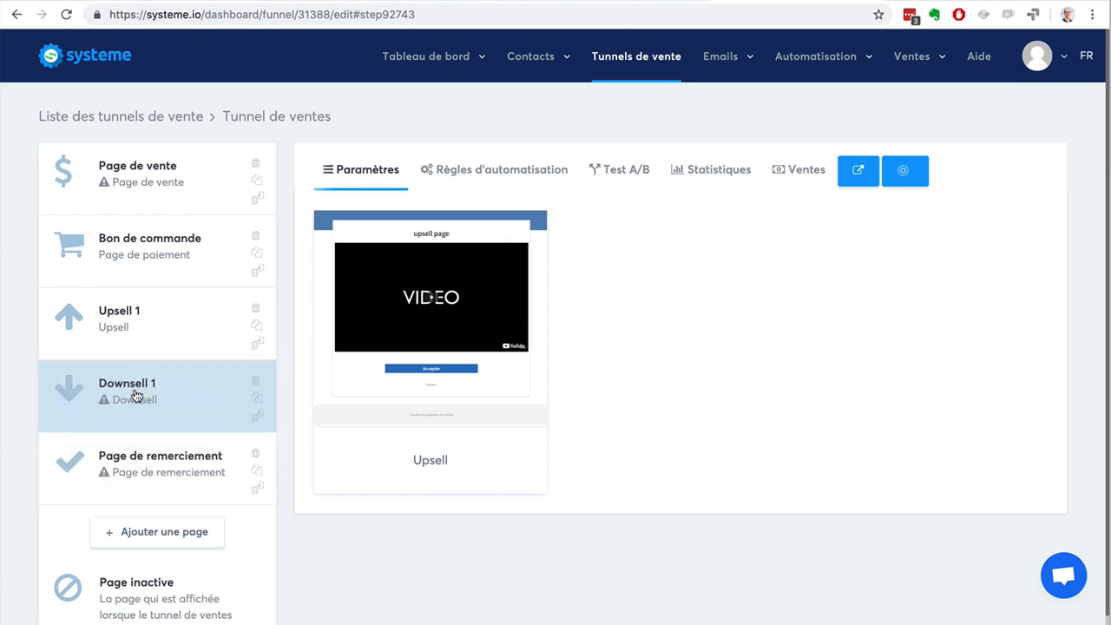
Review the Upsell 1, Page de vente, Bon de commande and Downsell 1 steps to follow the customer's path through the funnel.
{"action": "left_click", "coordinate": [126, 348]}
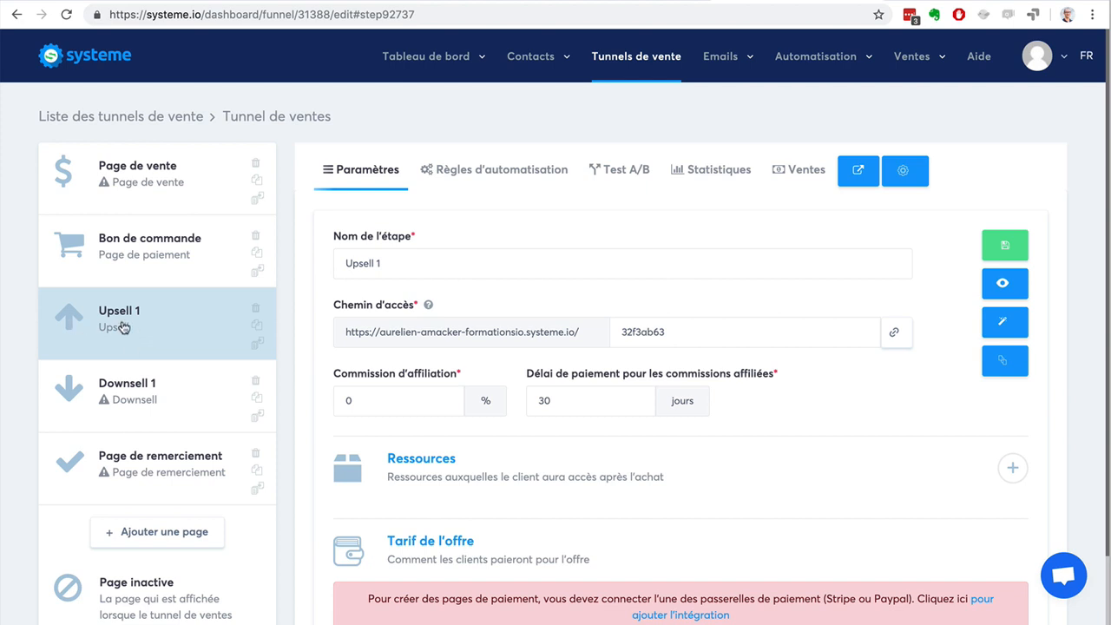
{"action": "left_click", "coordinate": [113, 172]}
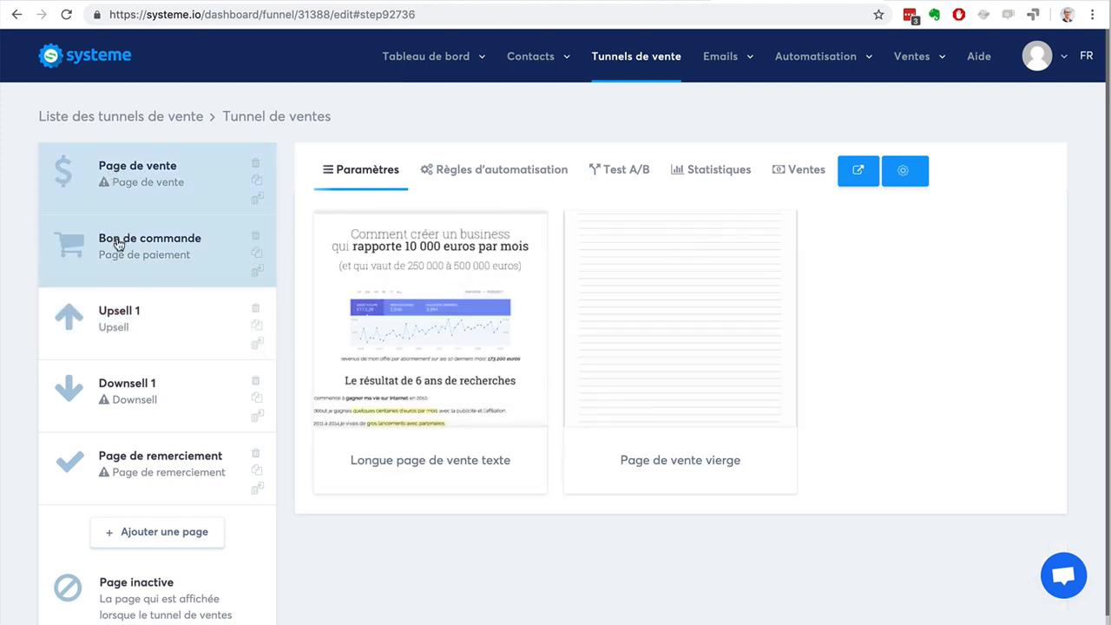
{"action": "left_click", "coordinate": [118, 245]}
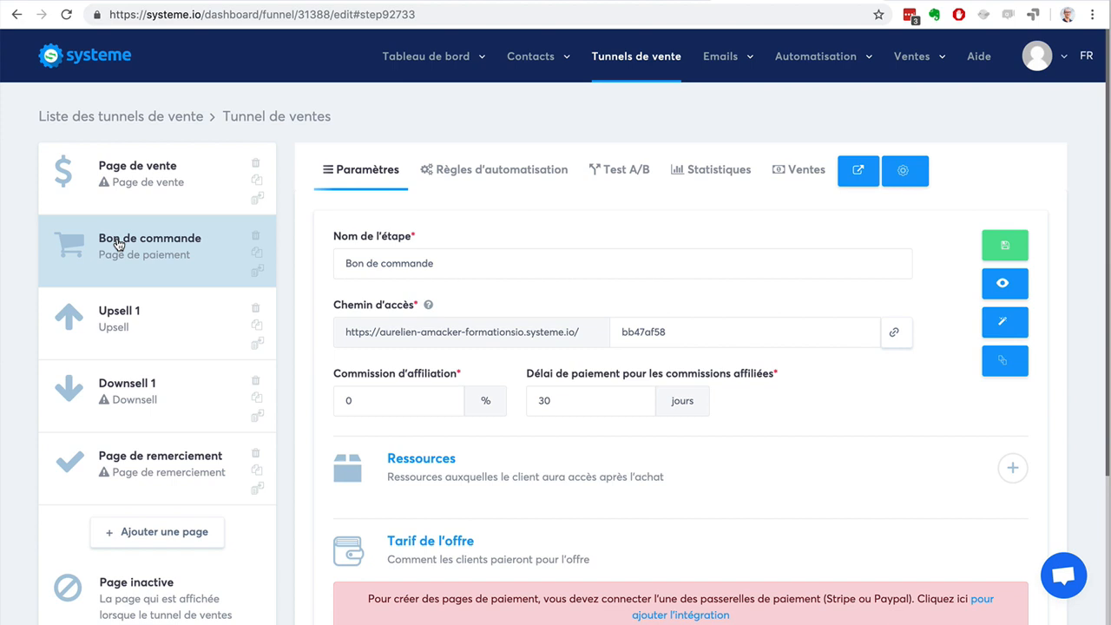
{"action": "left_click", "coordinate": [130, 317]}
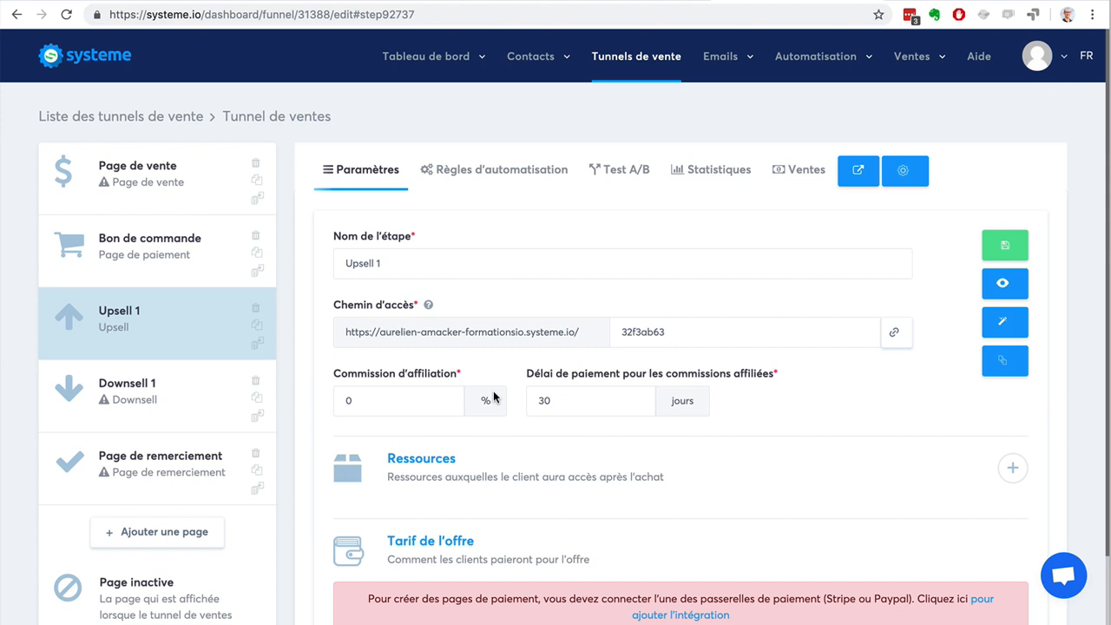
{"action": "left_click", "coordinate": [140, 397]}
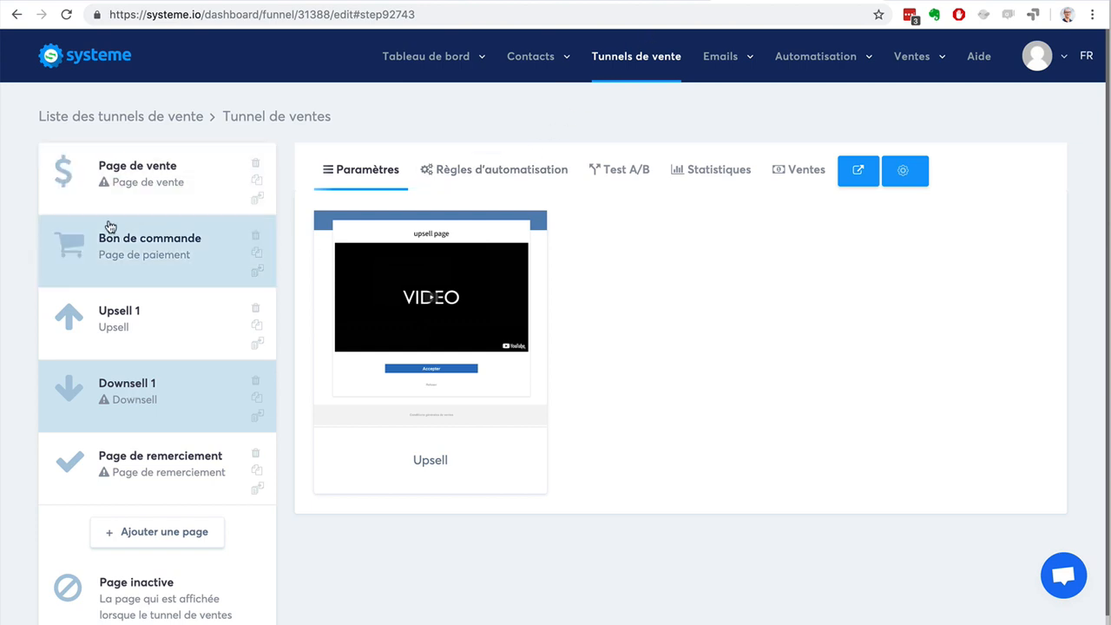
Examine the automation rules of the Bon de commande step, the A/B tests, and the funnel's statistics and sales.
{"action": "left_click", "coordinate": [130, 257]}
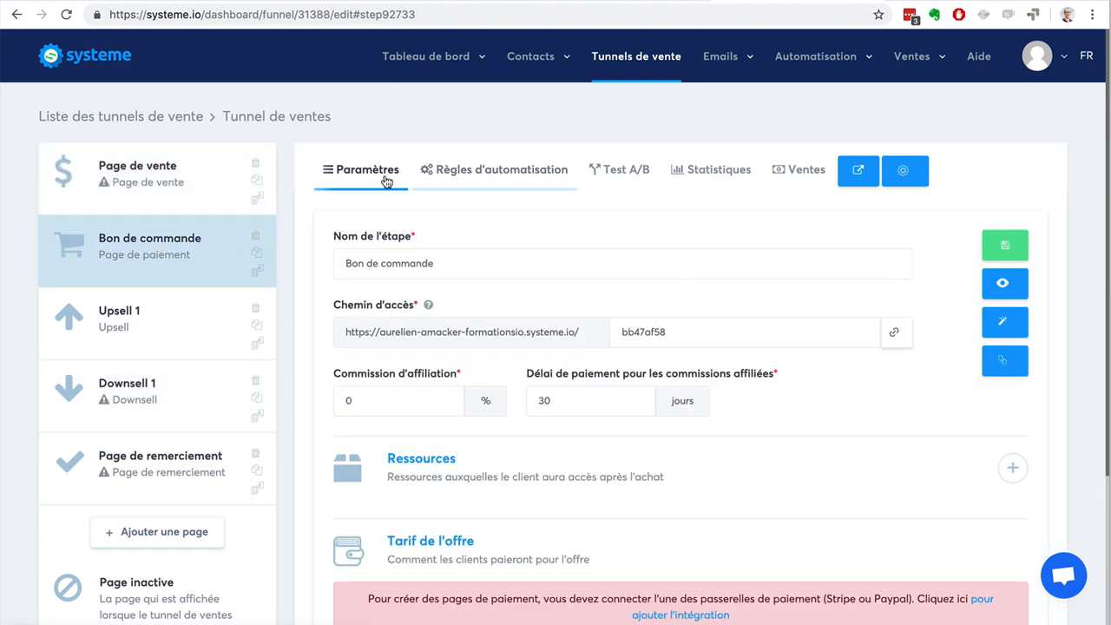
{"action": "left_click", "coordinate": [471, 173]}
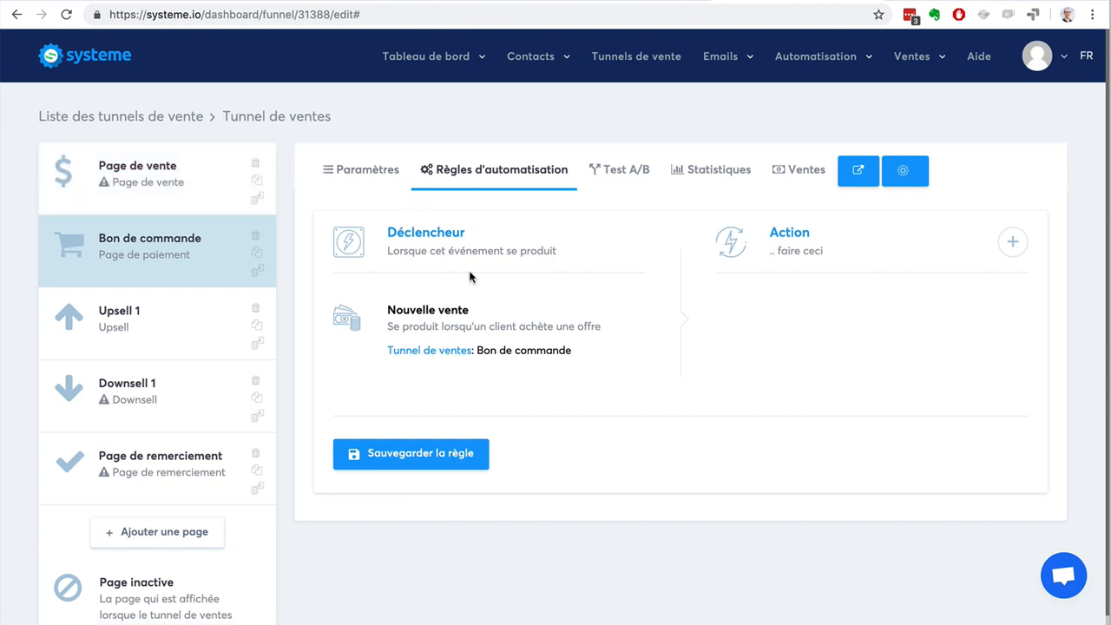
{"action": "mouse_move", "coordinate": [819, 60]}
{"action": "left_click", "coordinate": [619, 173]}
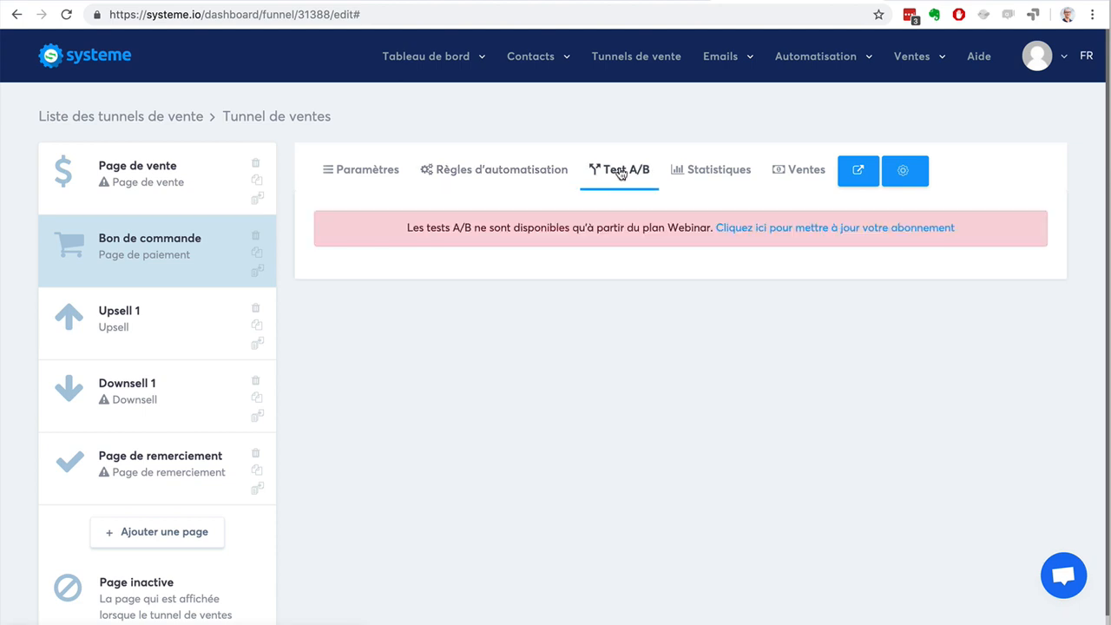
{"action": "left_click", "coordinate": [720, 174]}
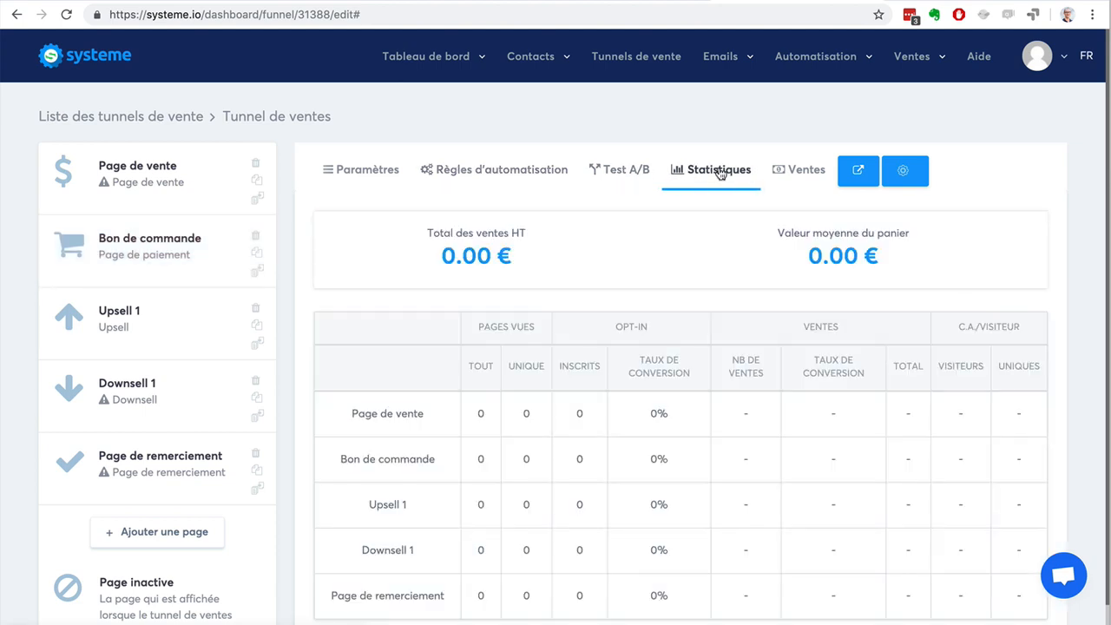
{"action": "scroll", "coordinate": [1046, 301], "scroll_direction": "down", "scroll_amount": 1}
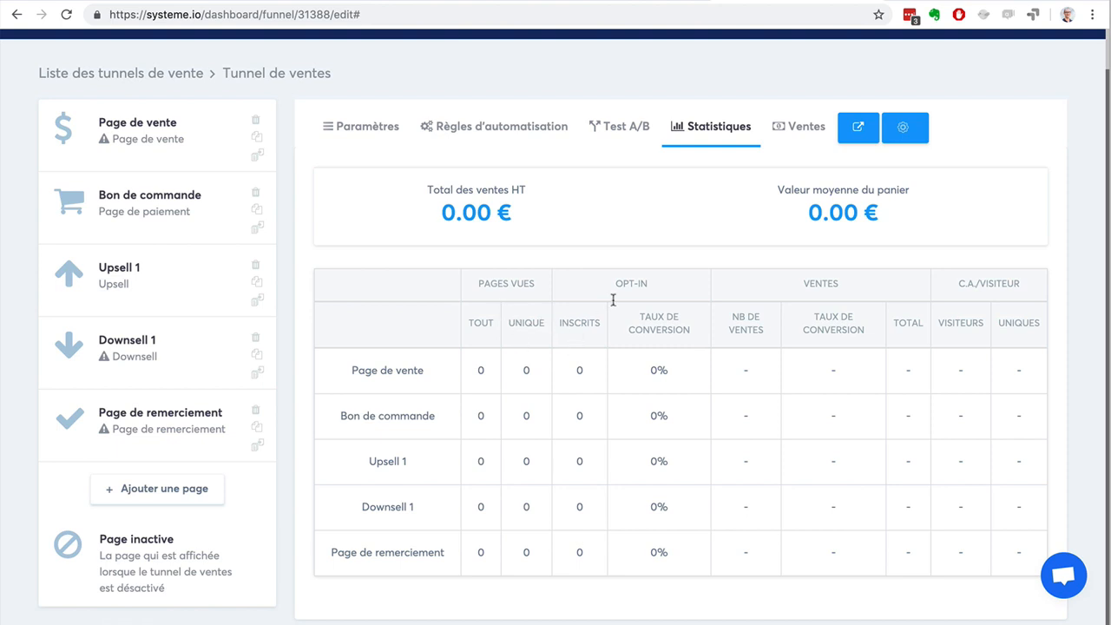
{"action": "left_click", "coordinate": [792, 130]}
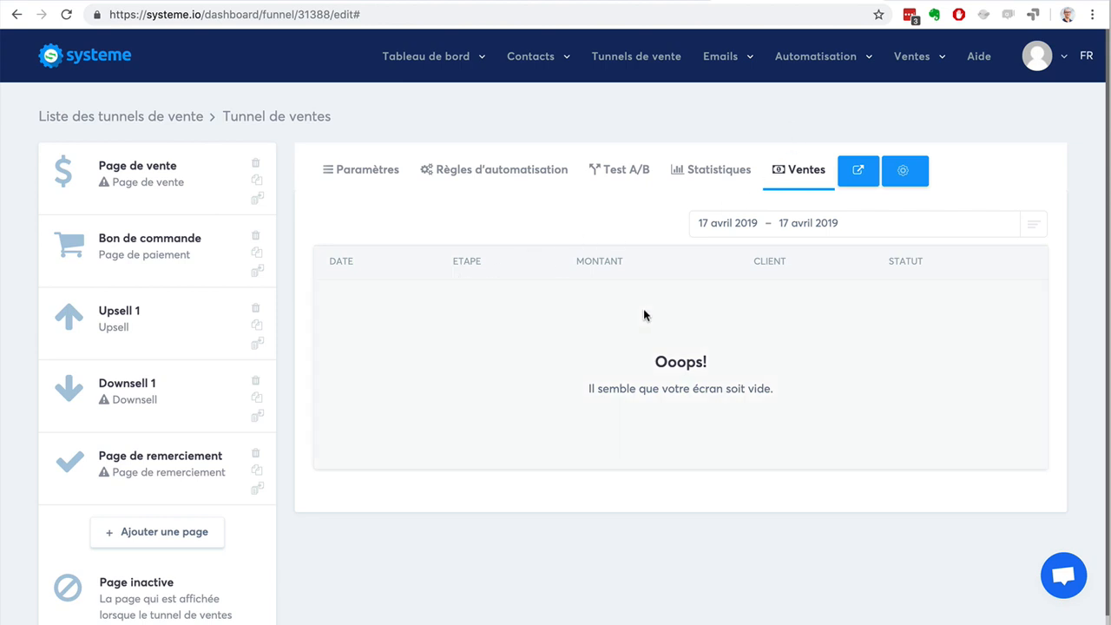
Consult the sales list from the Bon de commande and Page de vente steps, ending on the Page de vente settings.
{"action": "left_click", "coordinate": [135, 247]}
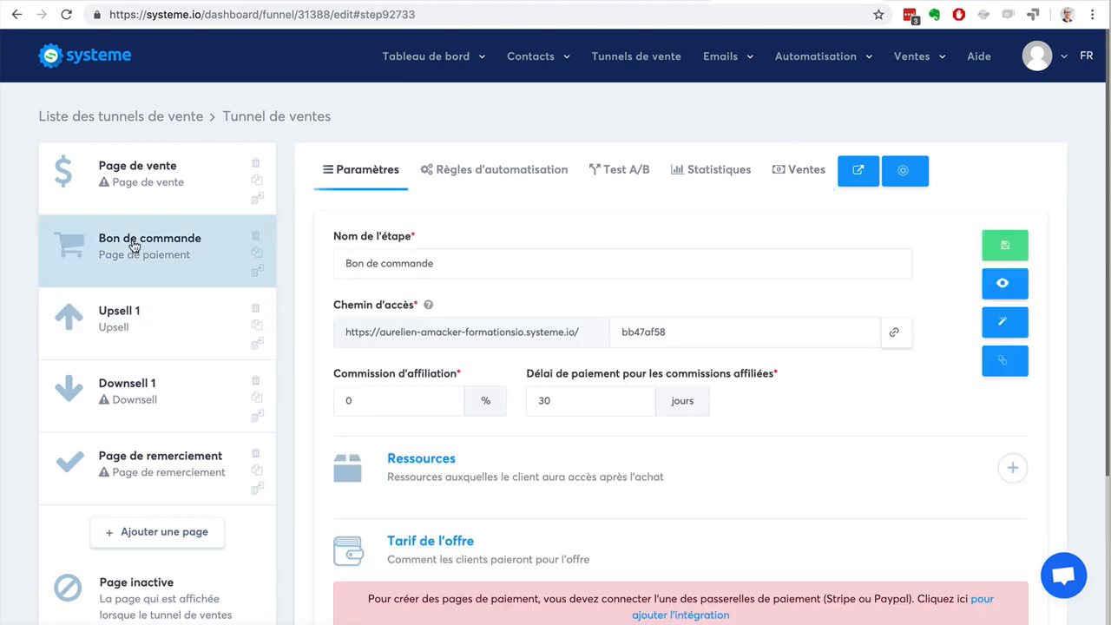
{"action": "left_click", "coordinate": [795, 171]}
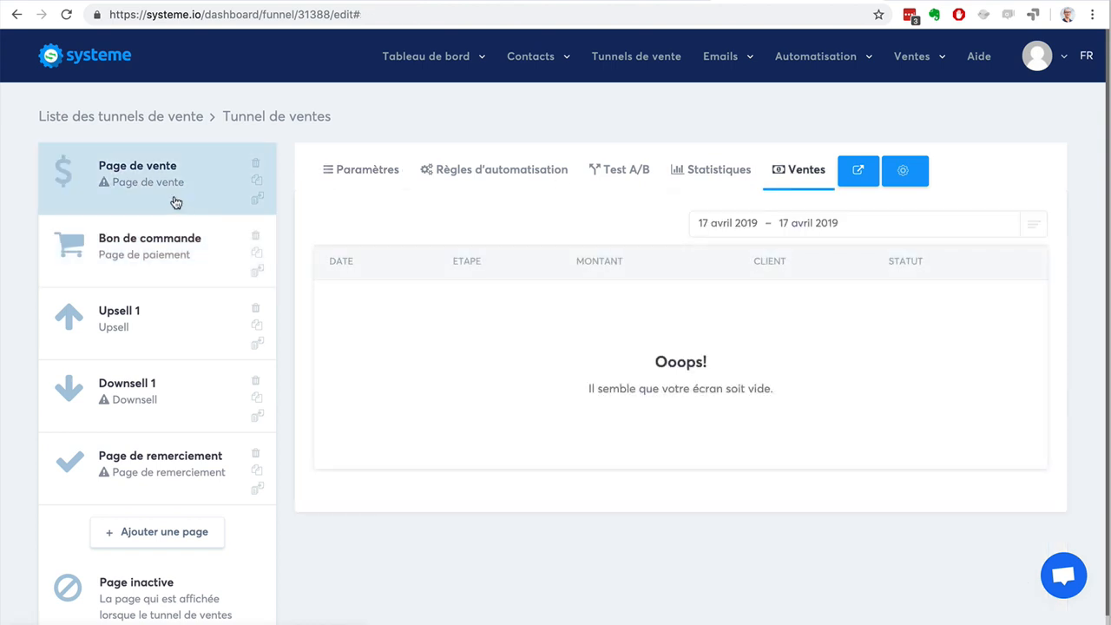
{"action": "left_click", "coordinate": [159, 195]}
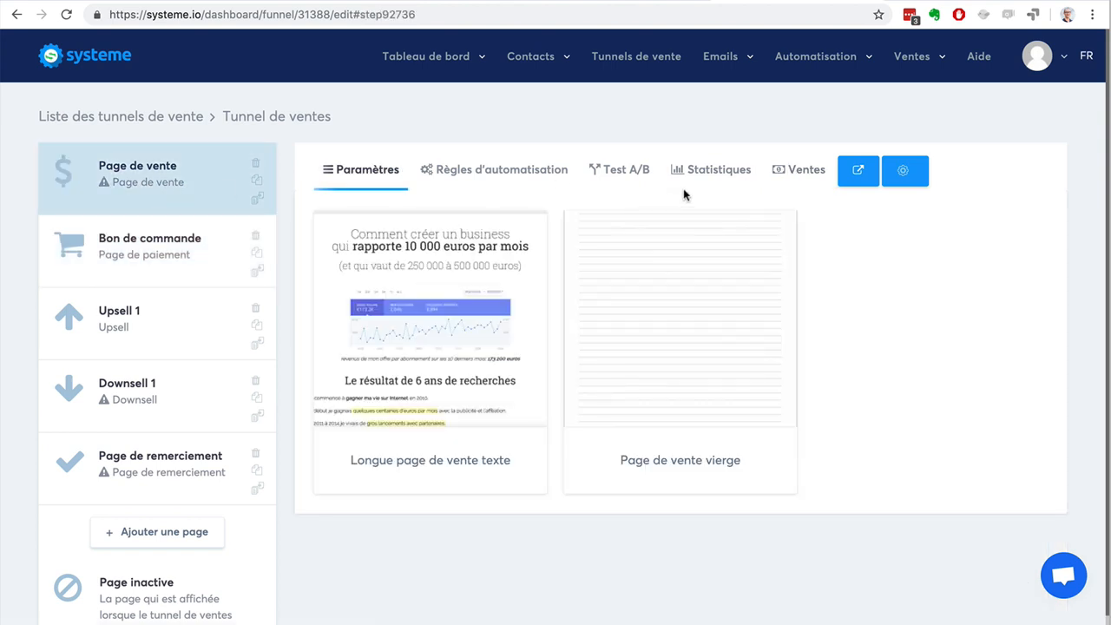
{"action": "left_click", "coordinate": [784, 173]}
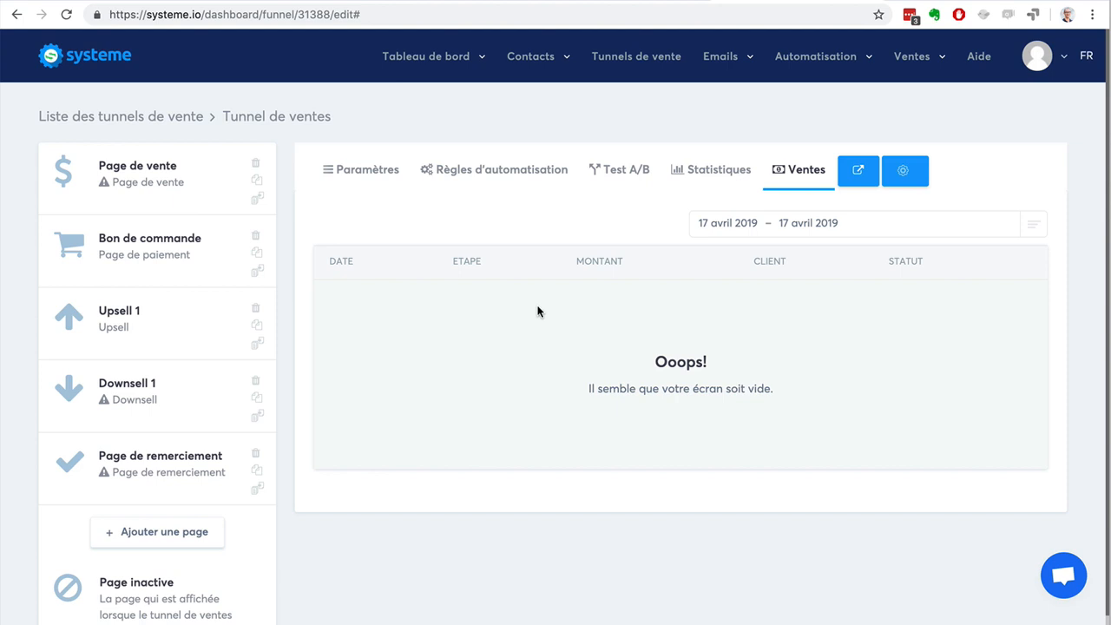
{"action": "left_click", "coordinate": [157, 202]}
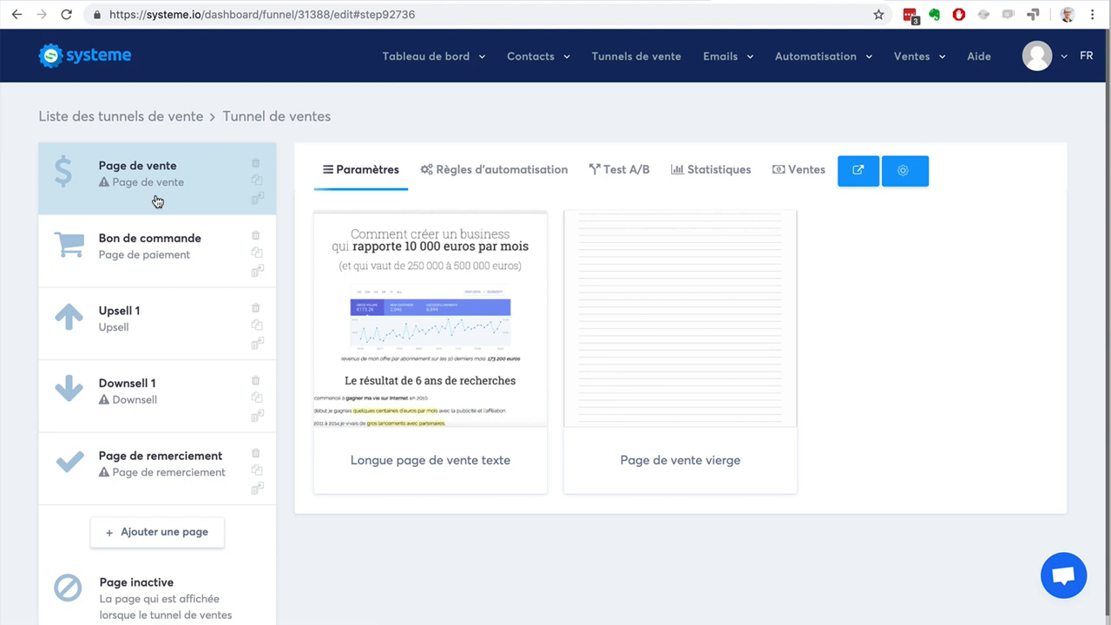